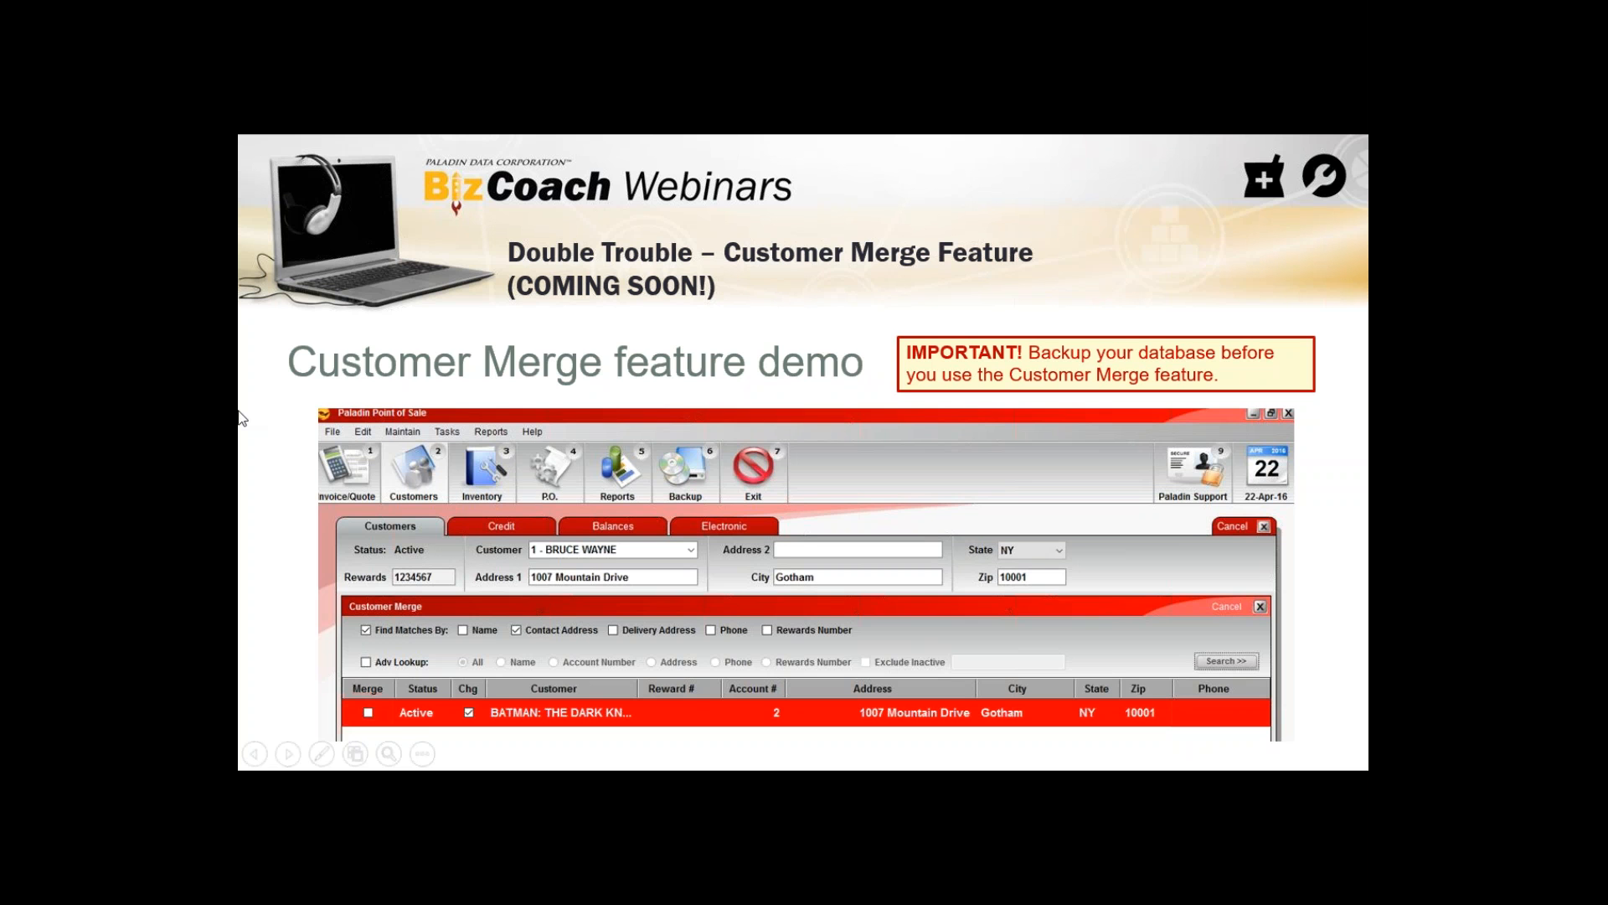
Leave the slide show, switch to Paladin Point of Sale, and open the record of the customer listed directly after Cash Sale
key(Escape)
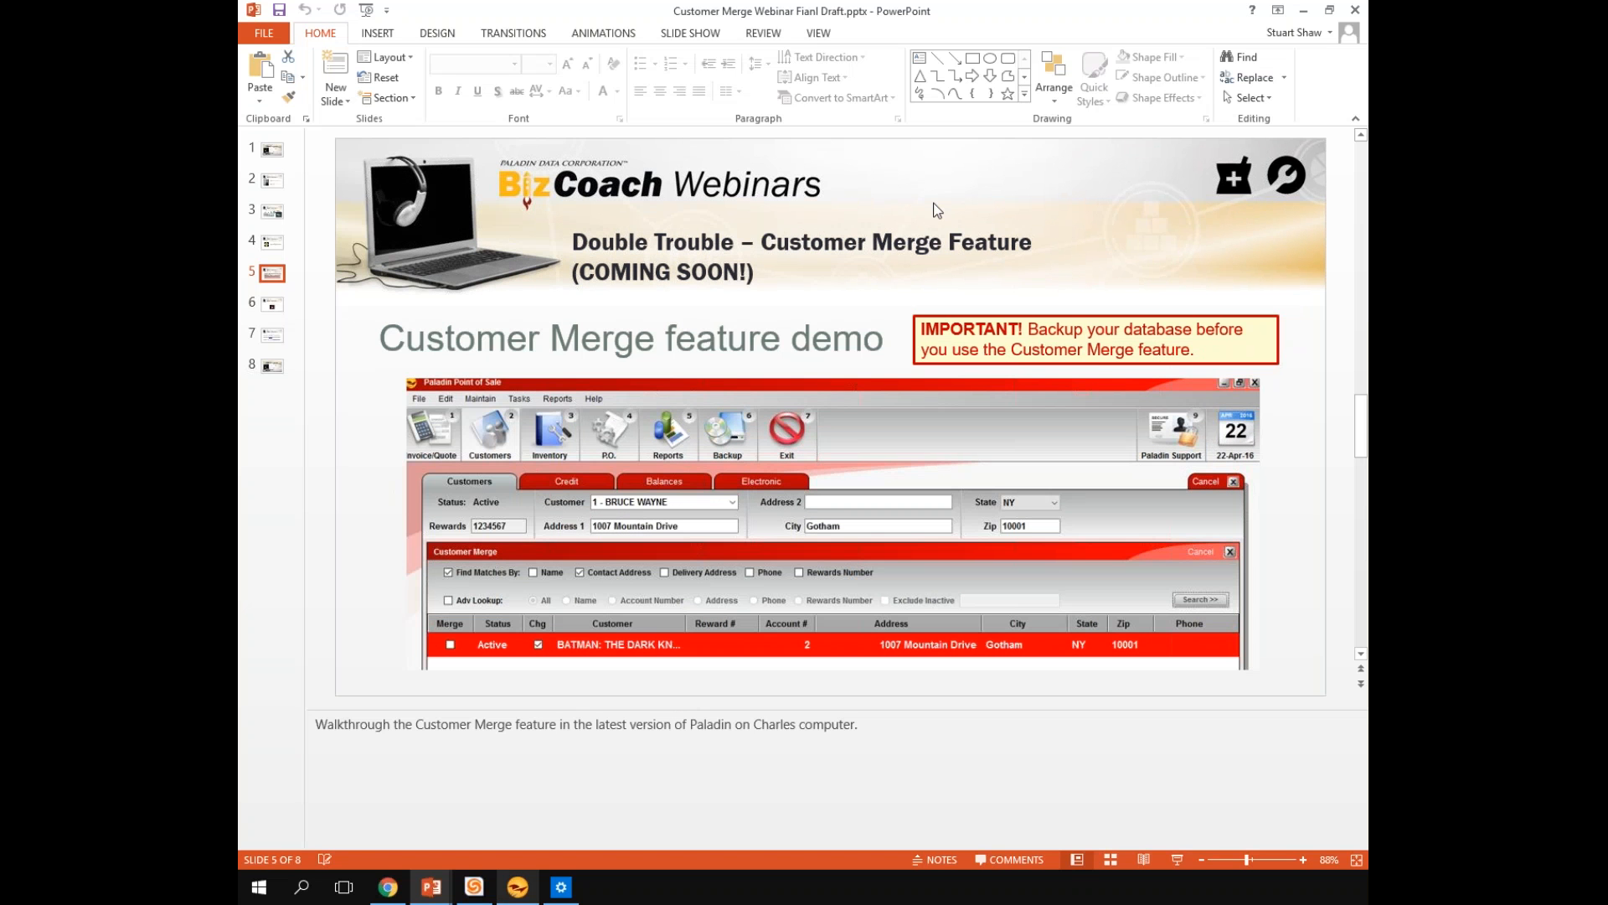
key(alt+Tab)
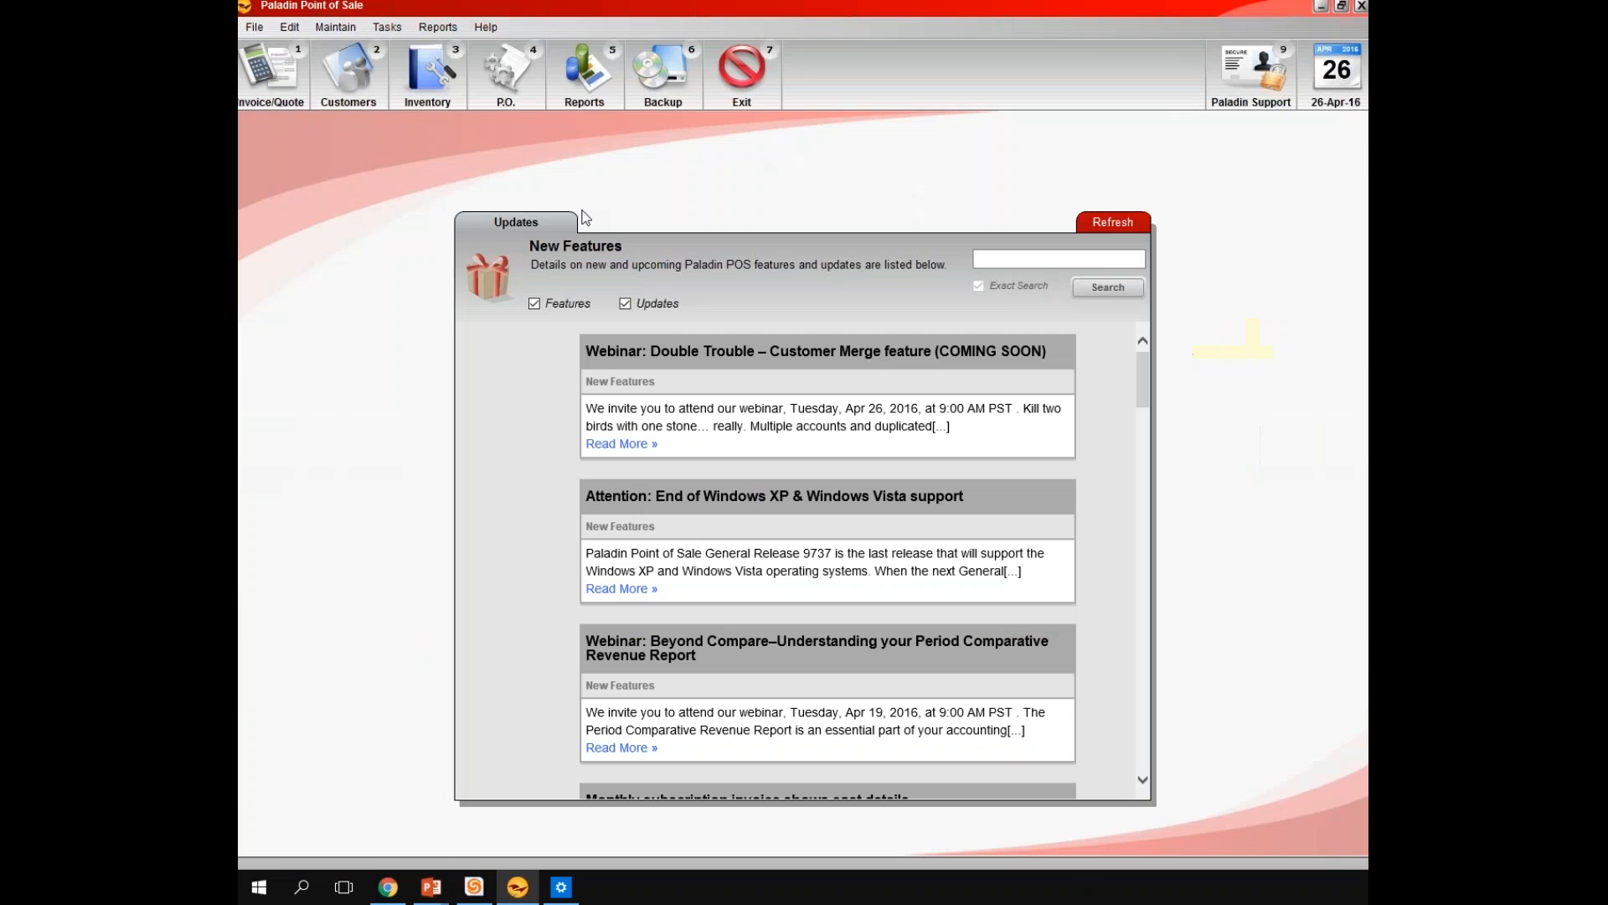
click(351, 79)
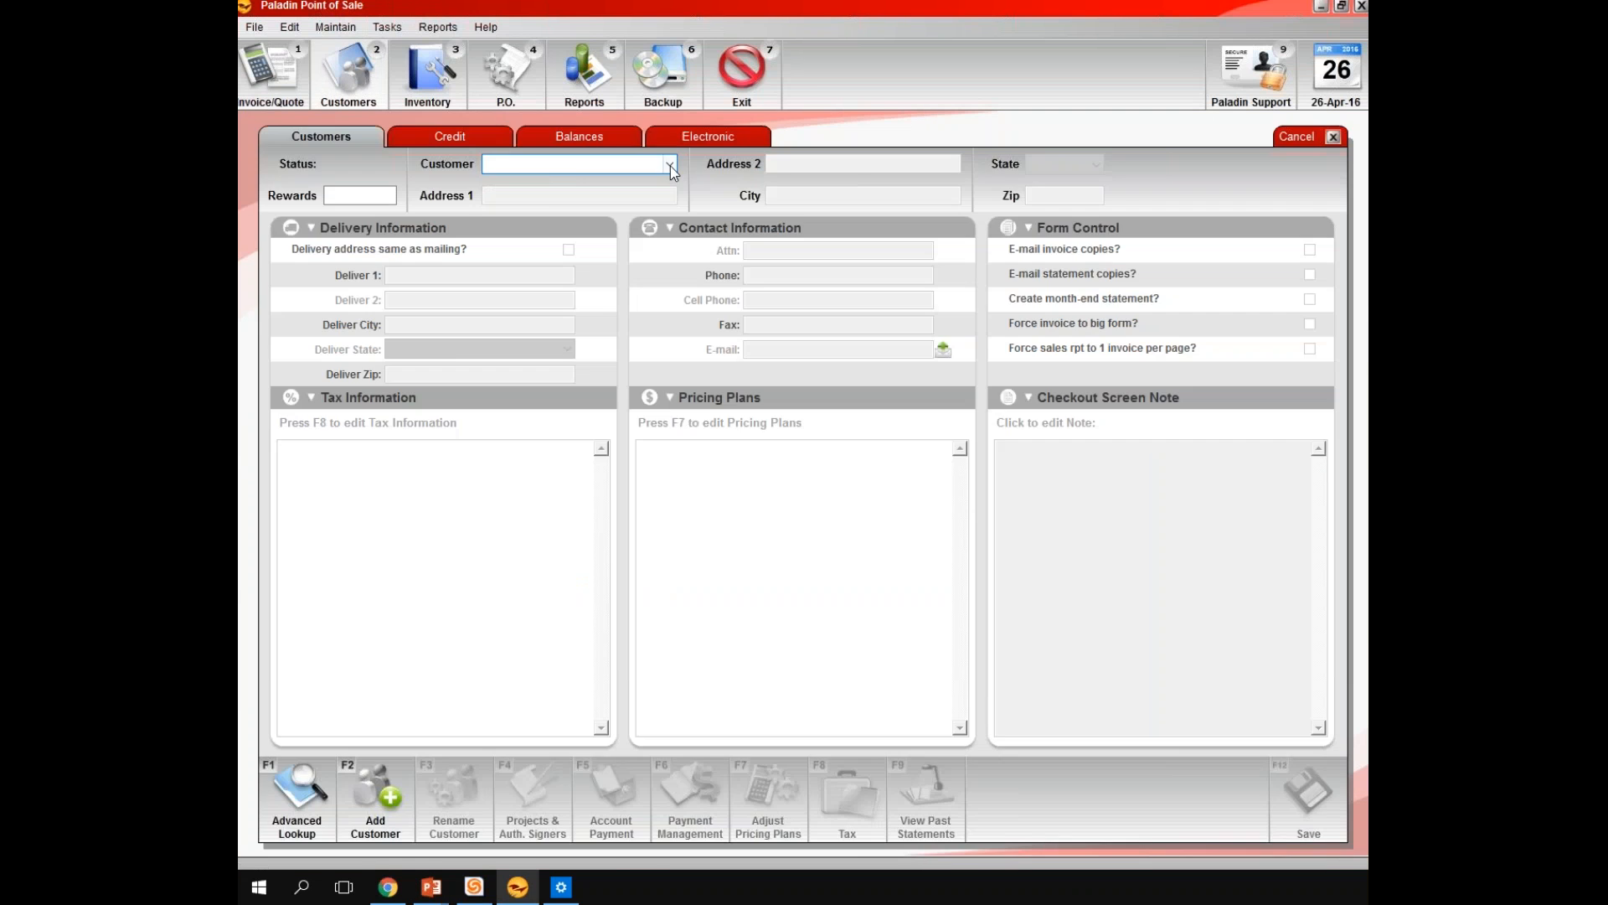
click(670, 165)
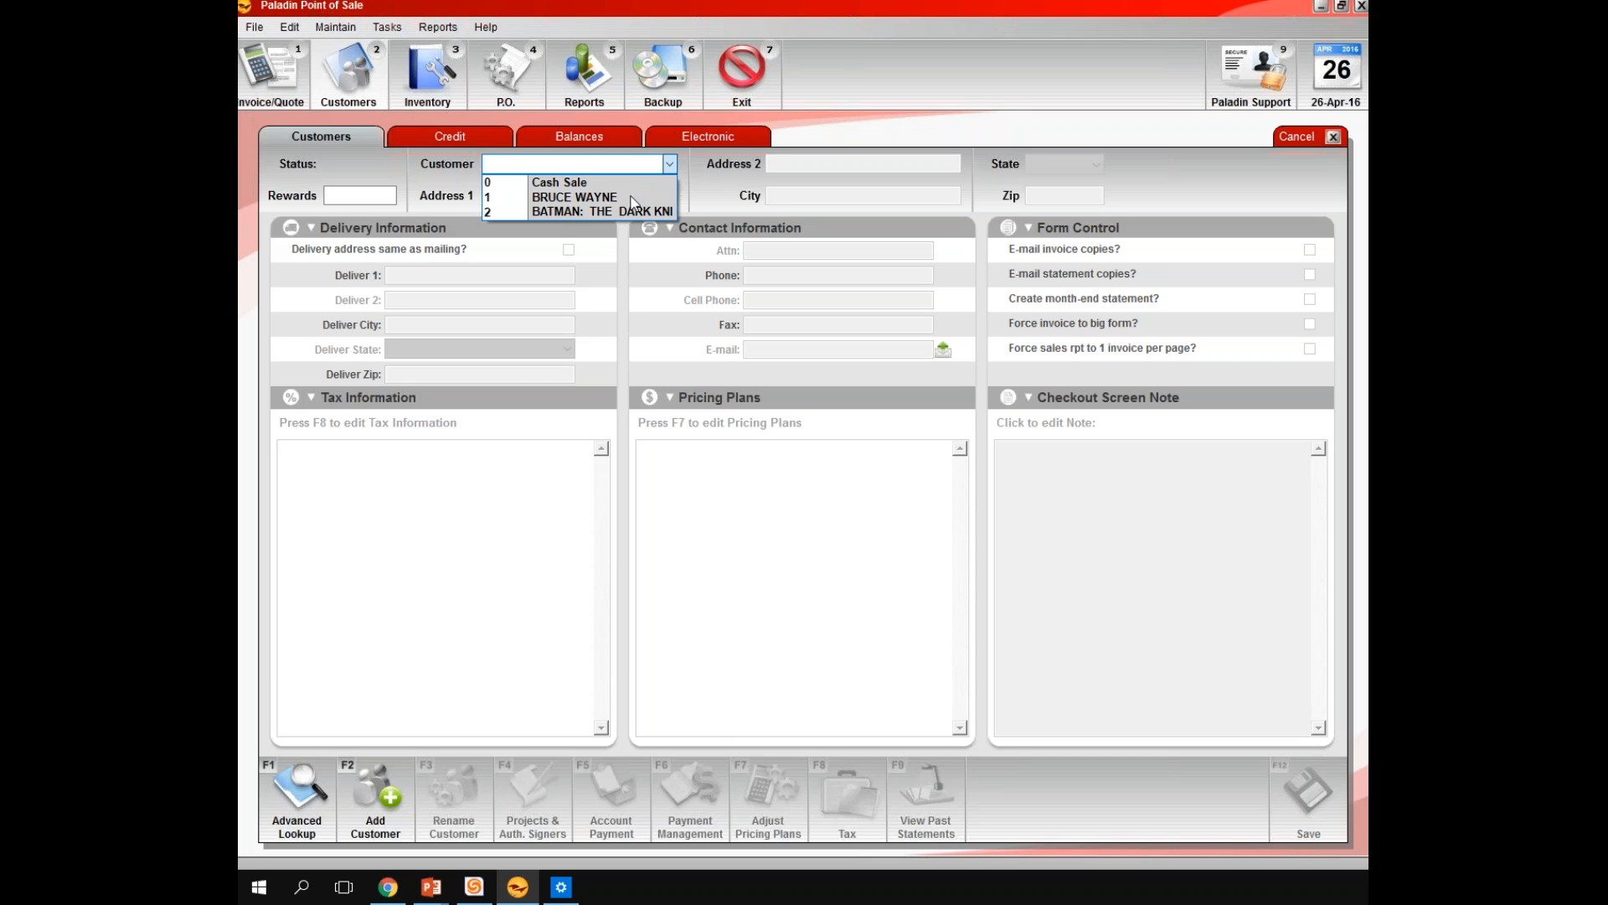
click(586, 197)
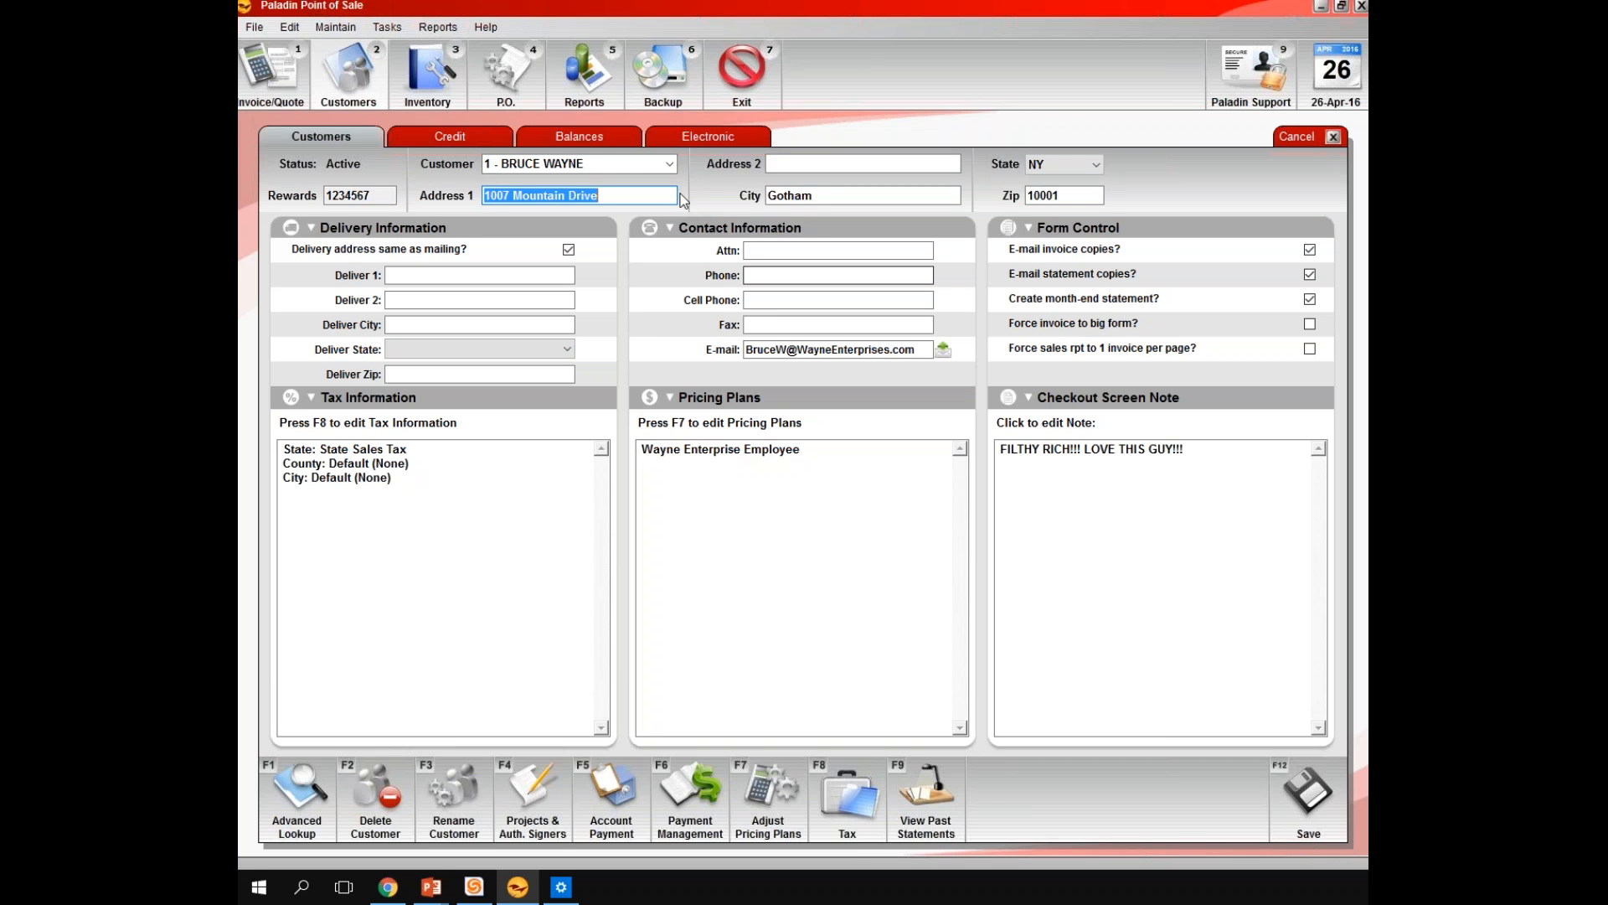
Review the customer's balances and credit details, including the customer-friendly sales history
click(579, 136)
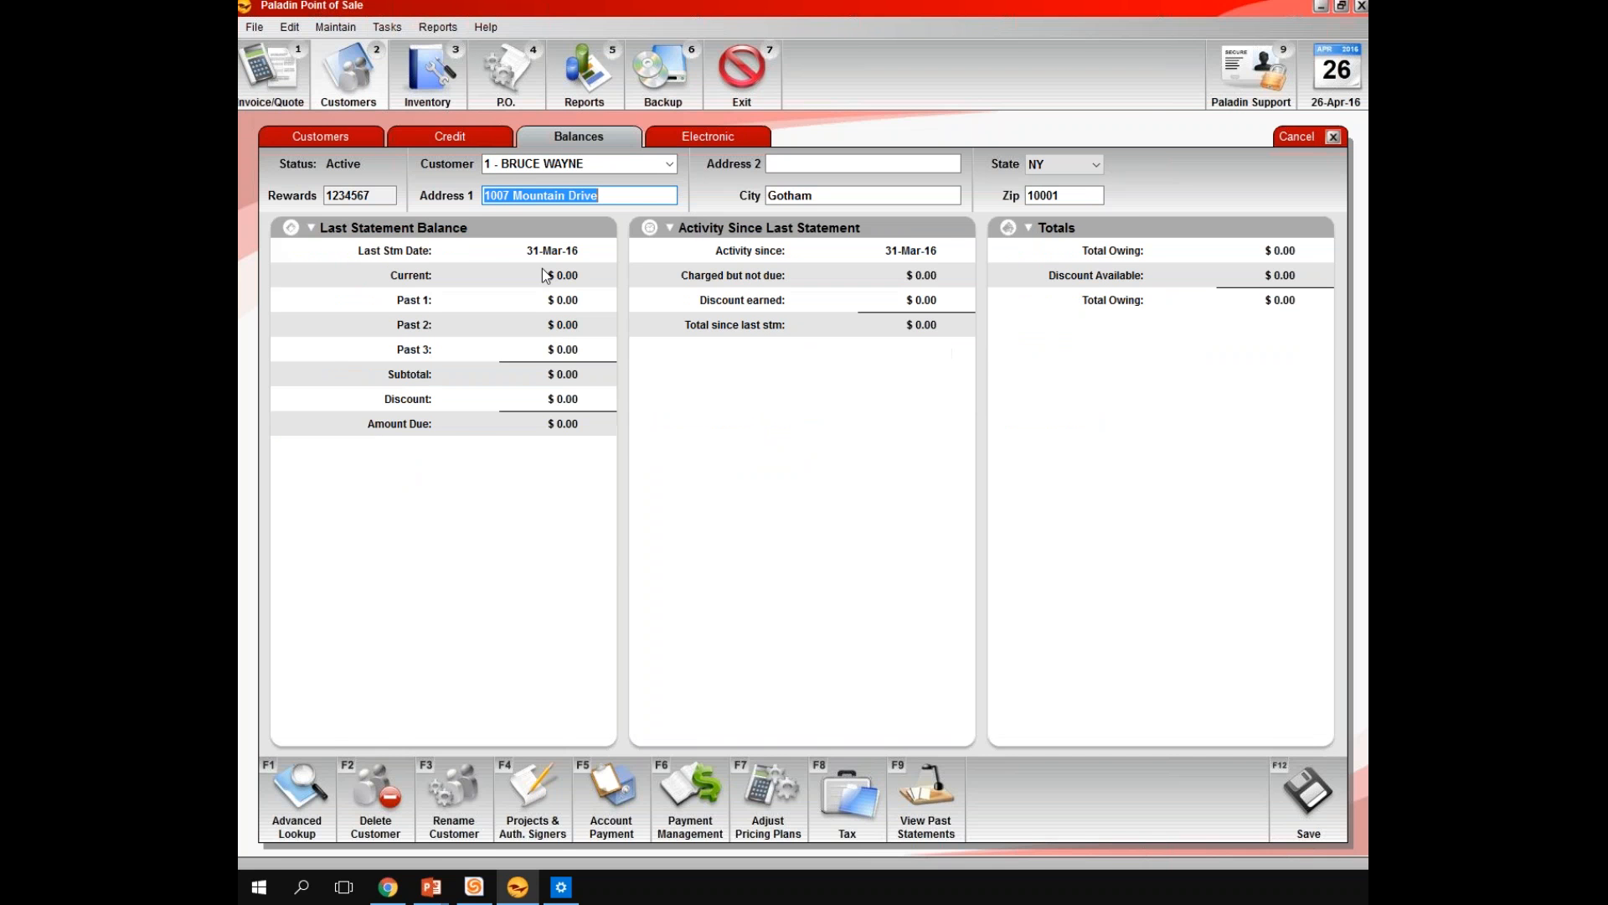
click(467, 140)
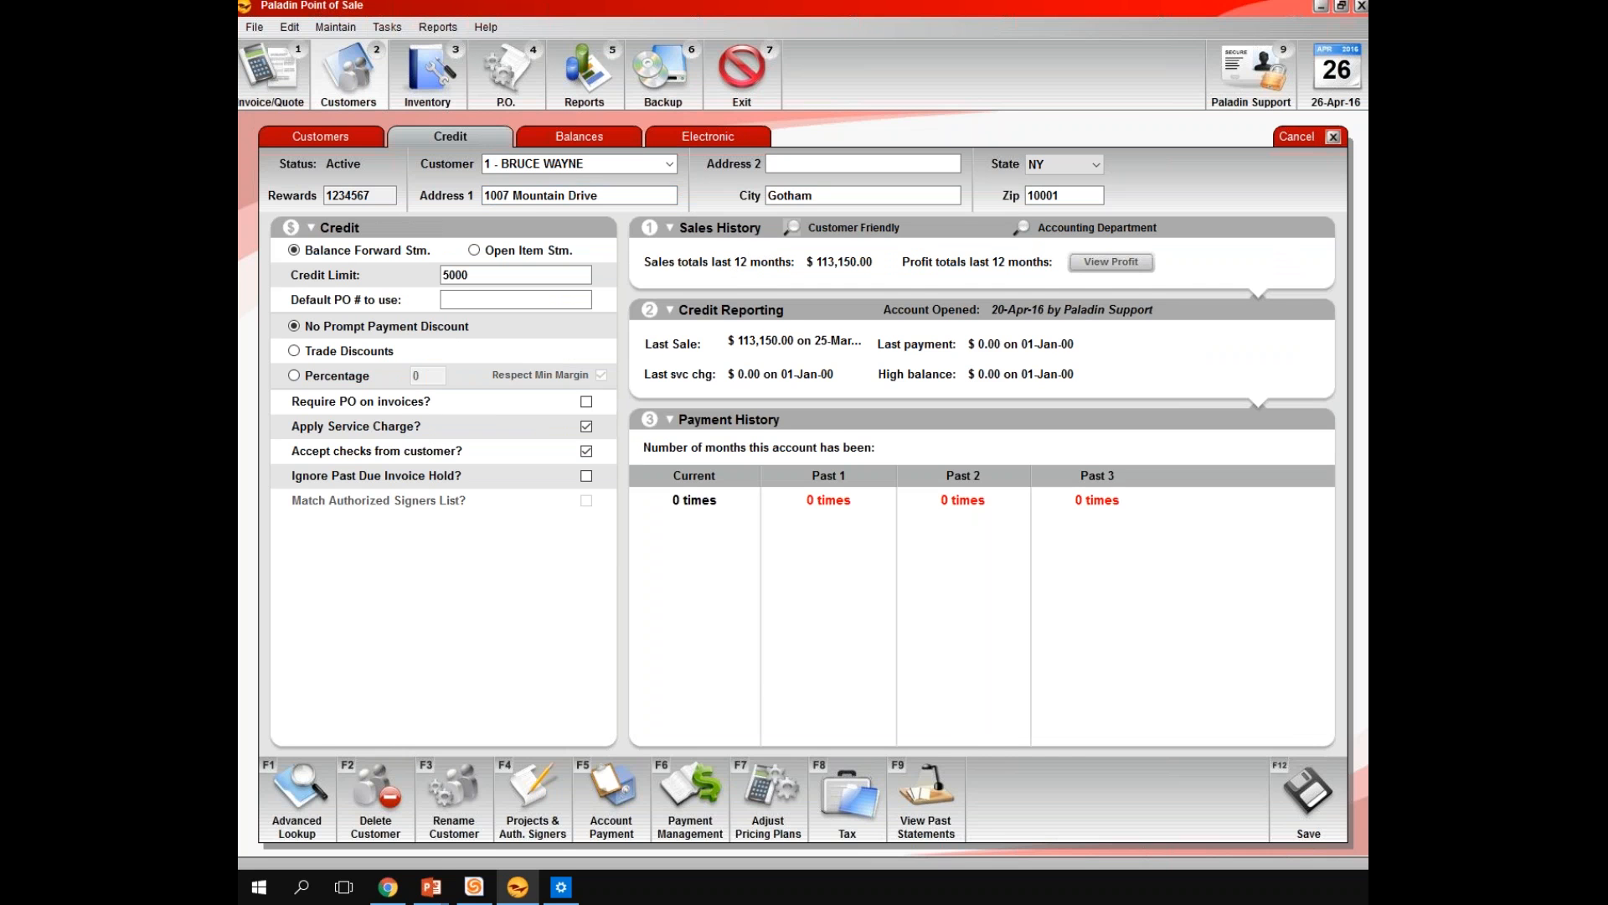
click(791, 227)
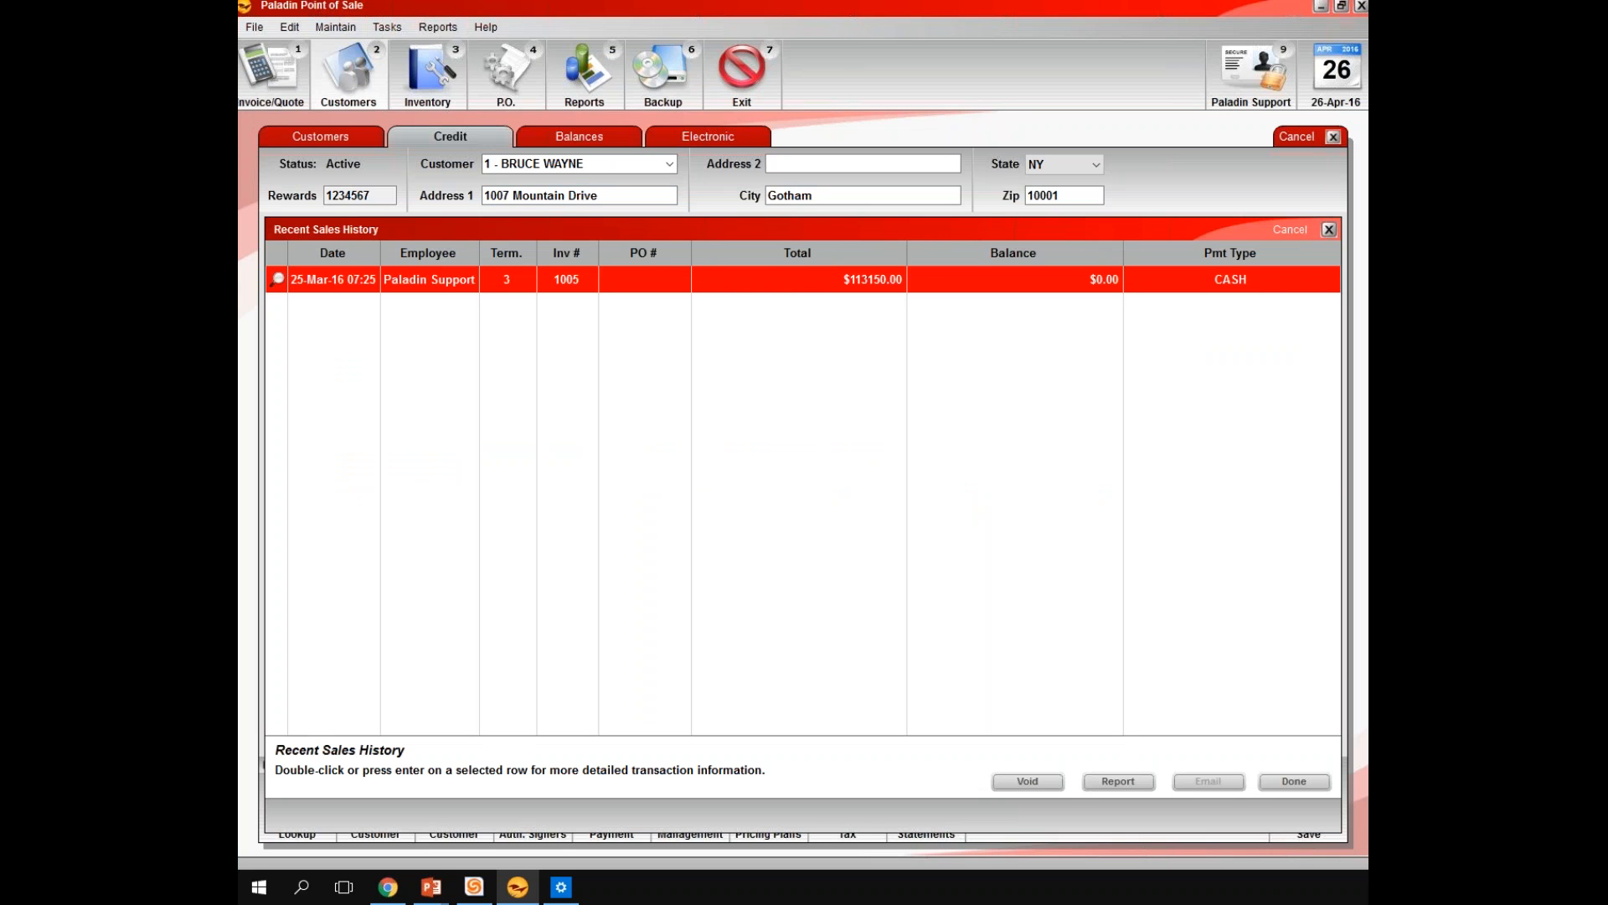
Output the 25-Mar-16 cash sale's invoice as document.pdf on the Desktop and inspect it
double_click(790, 280)
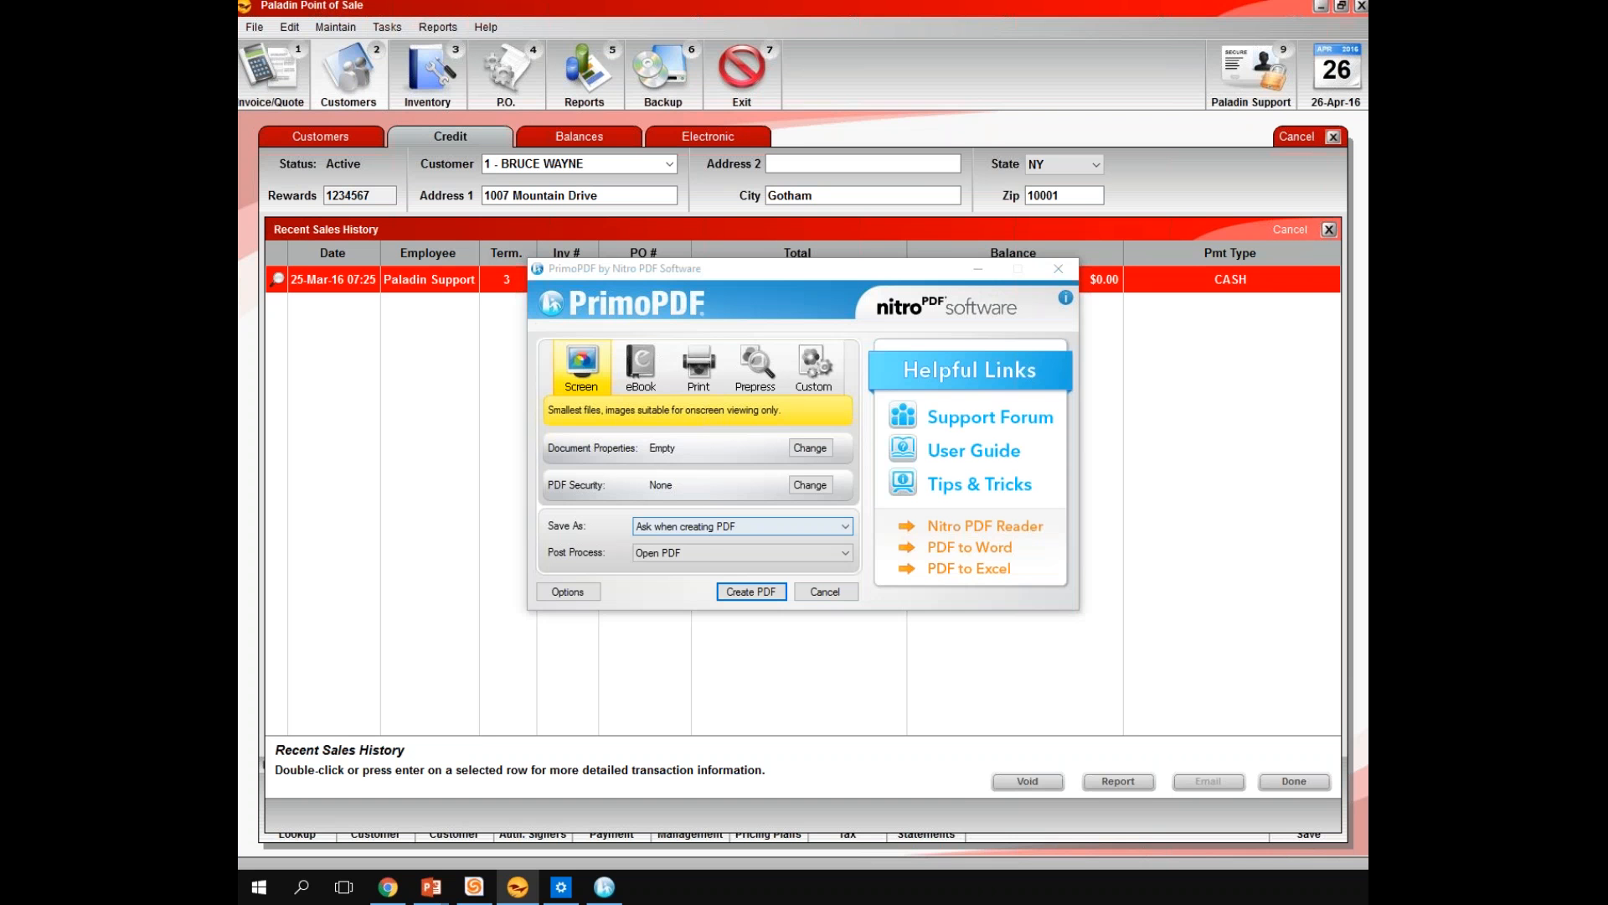
click(751, 592)
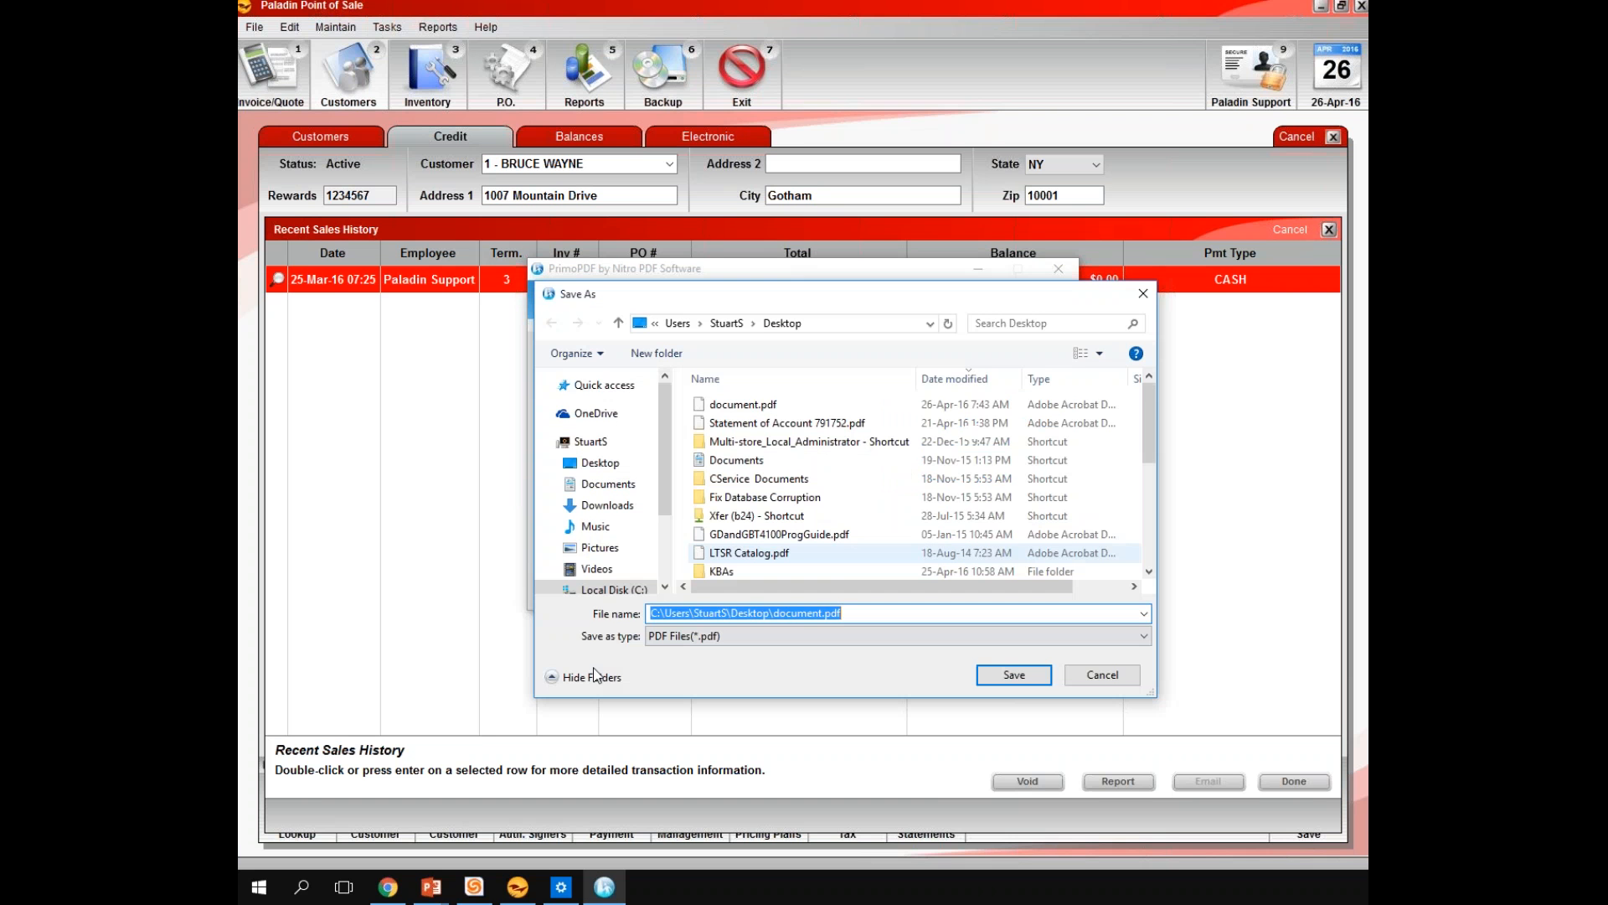
click(998, 676)
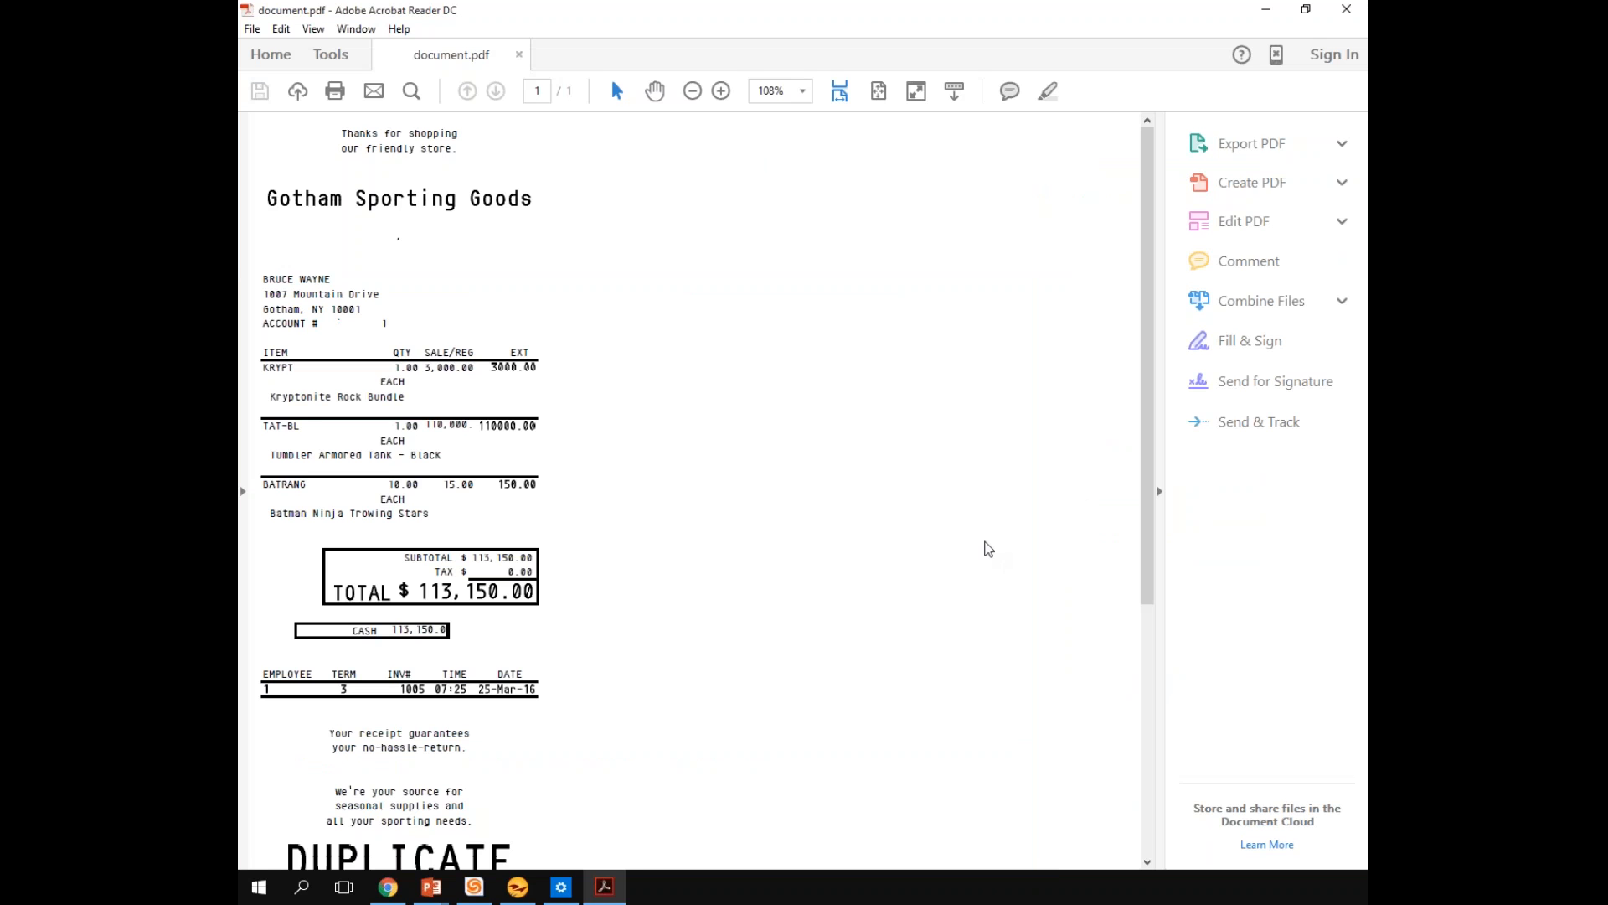
click(1159, 491)
drag(1347, 174, 1348, 196)
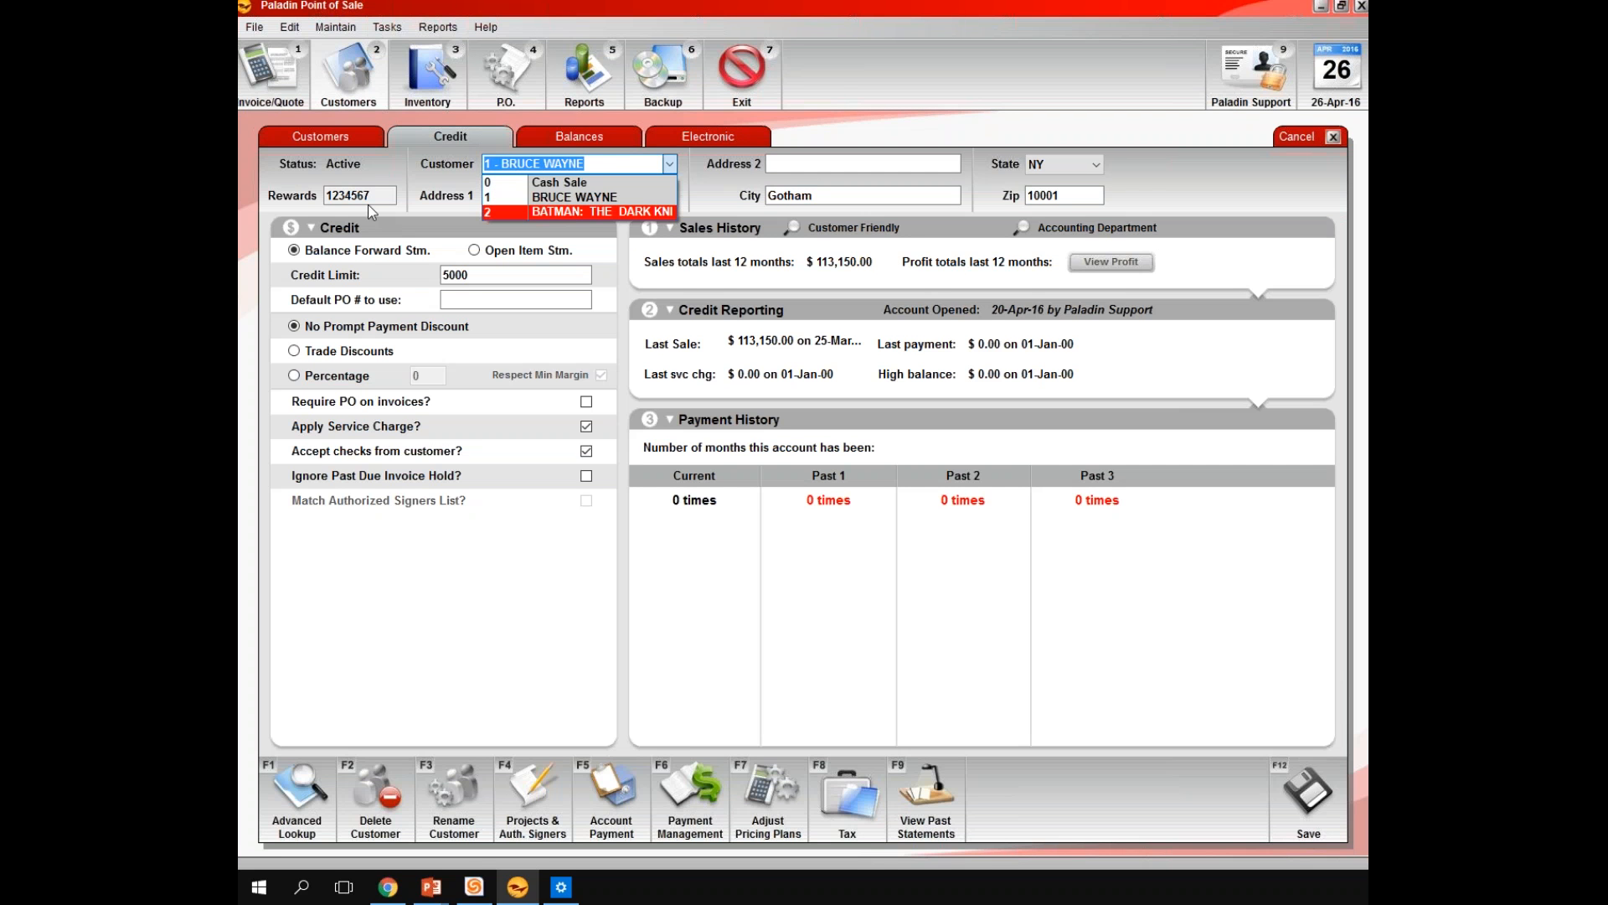
Load the last customer in the list and review the charge and payment entries in that account's recent sales history
key(Return)
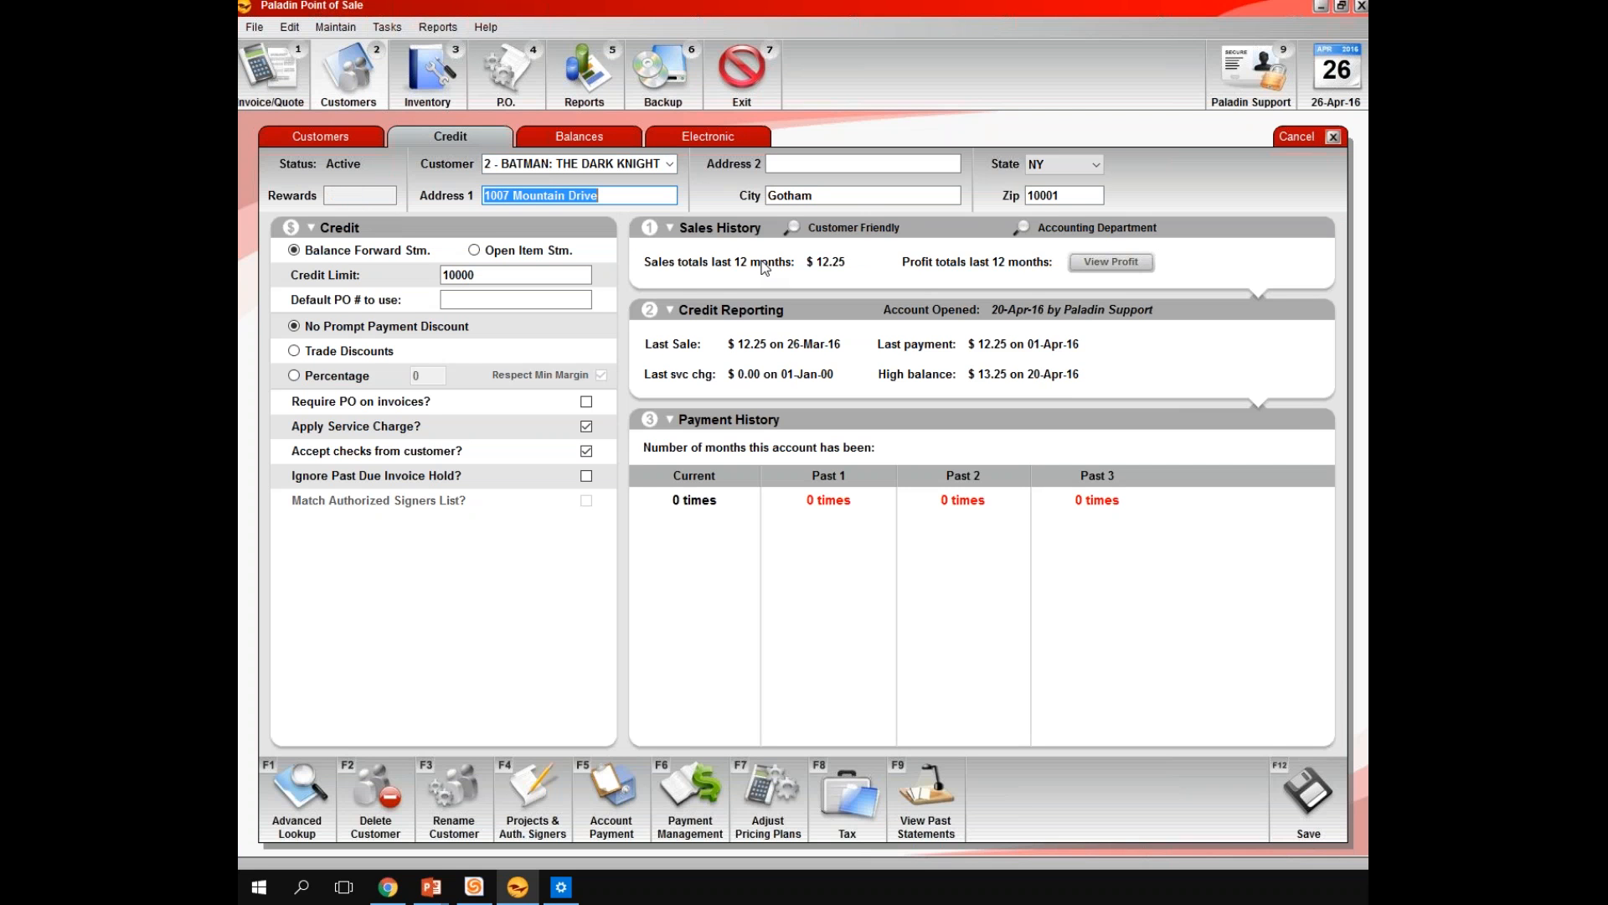
click(775, 310)
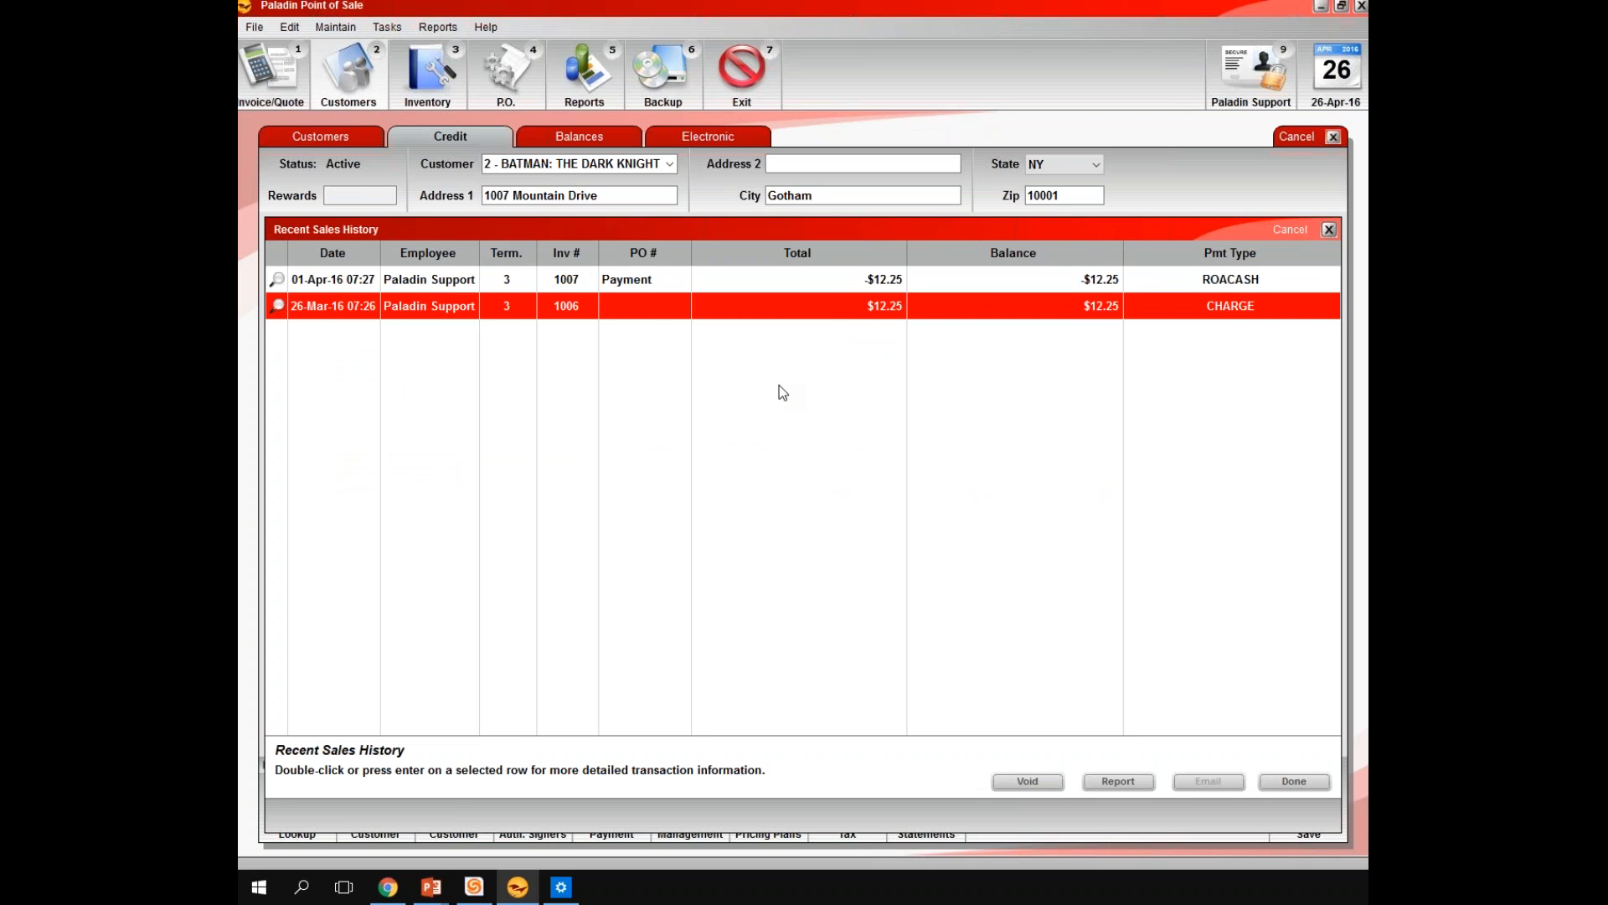
key(Up)
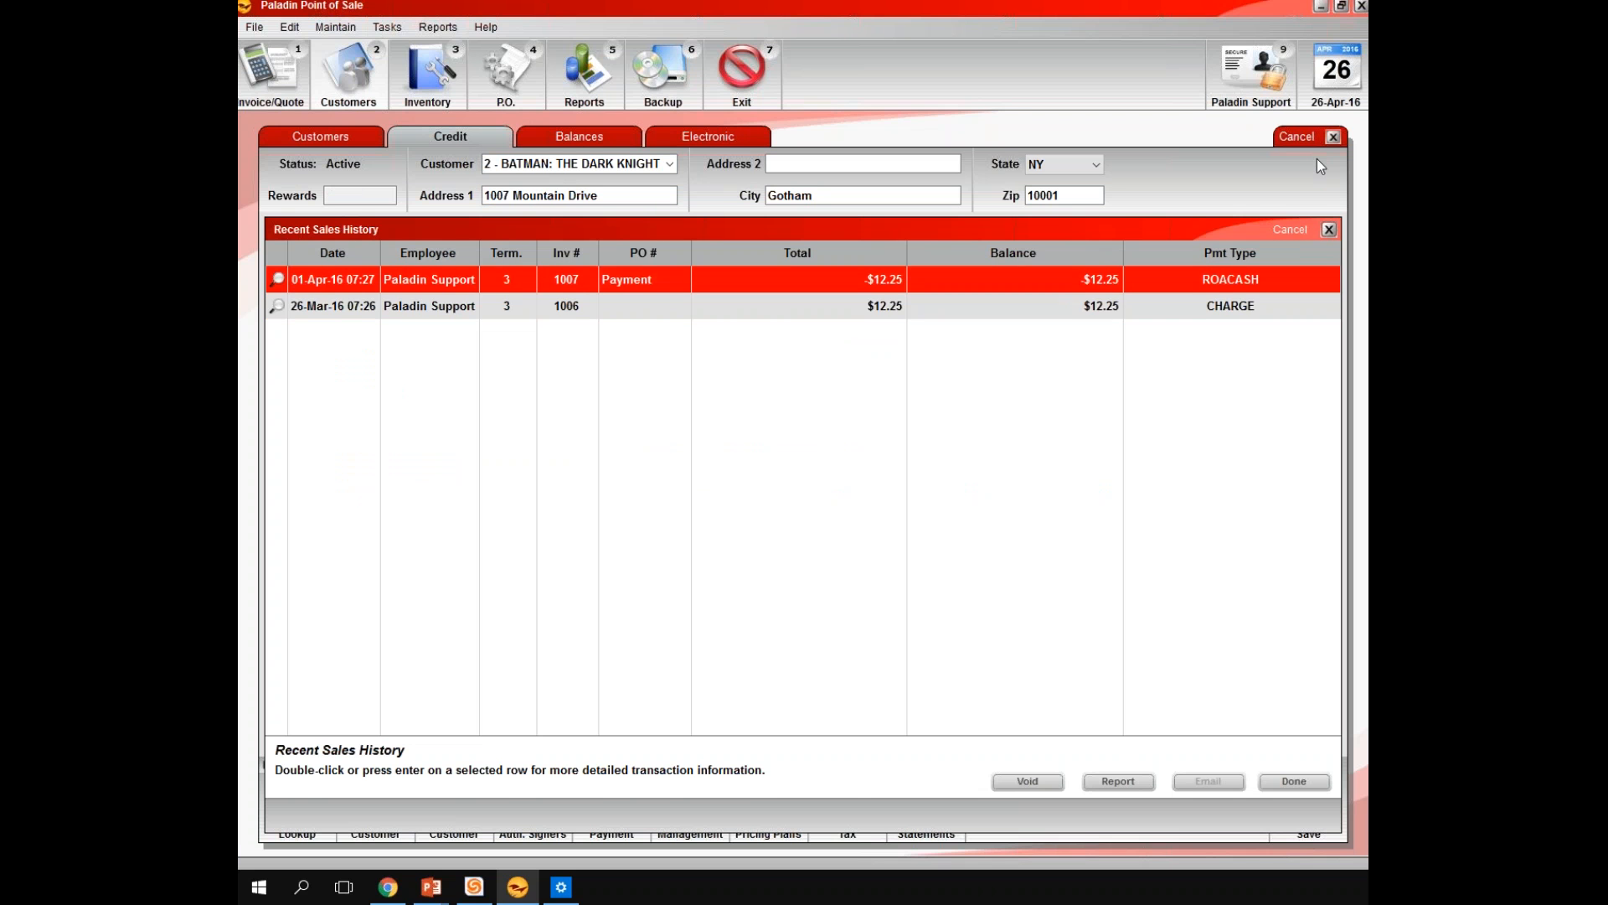
click(1328, 230)
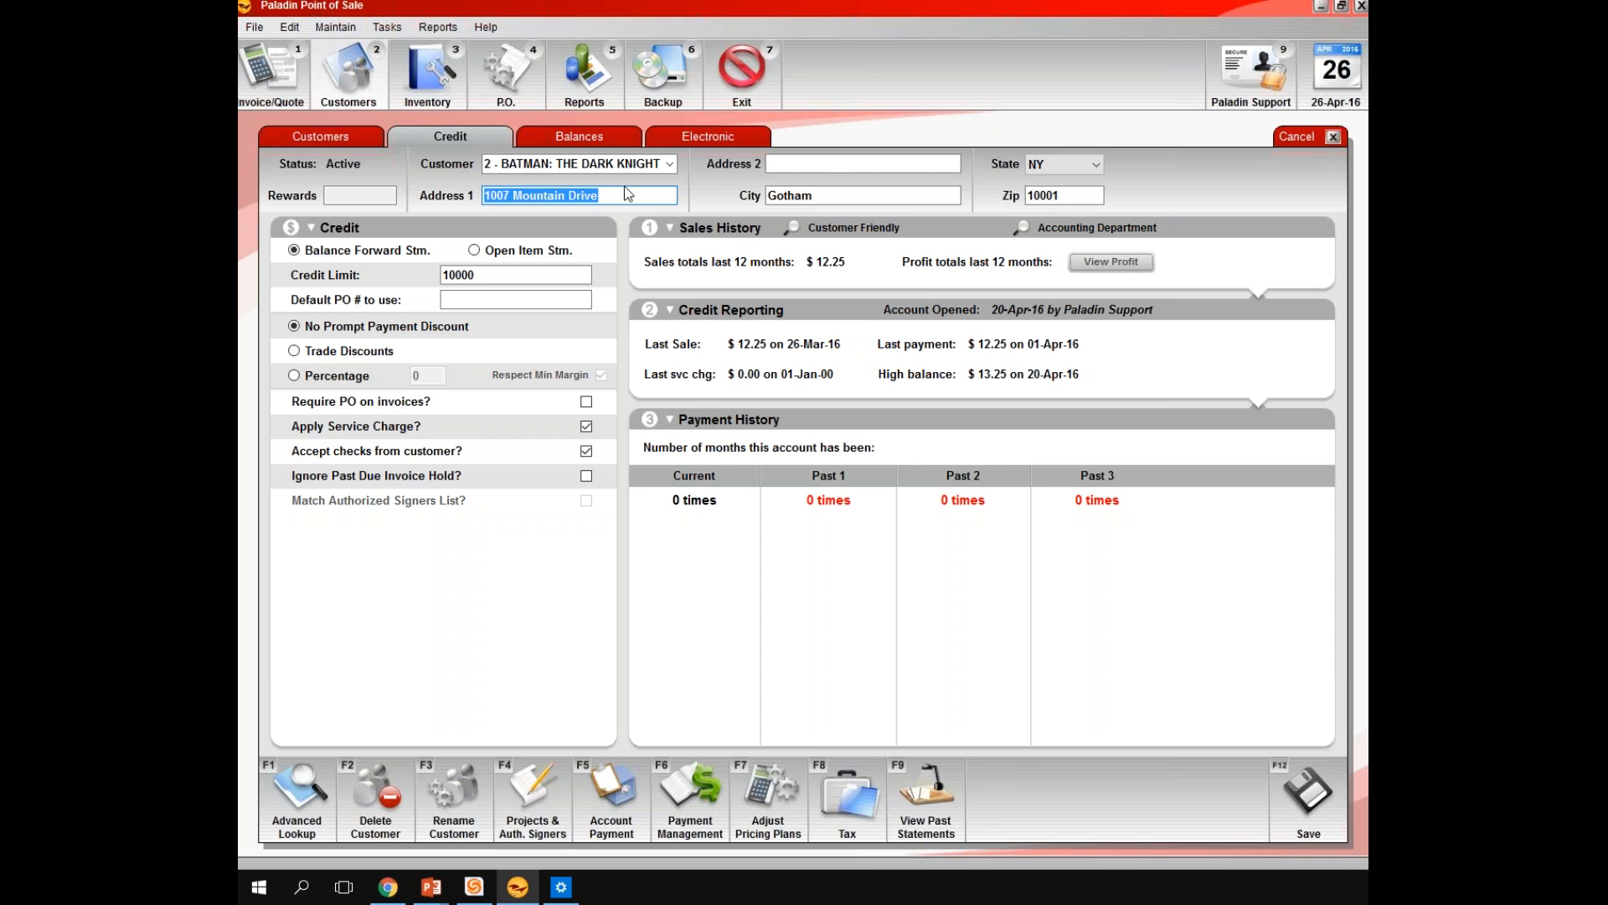
Reload the customer listed directly after Cash Sale and start a Customer Merge from that record
click(670, 164)
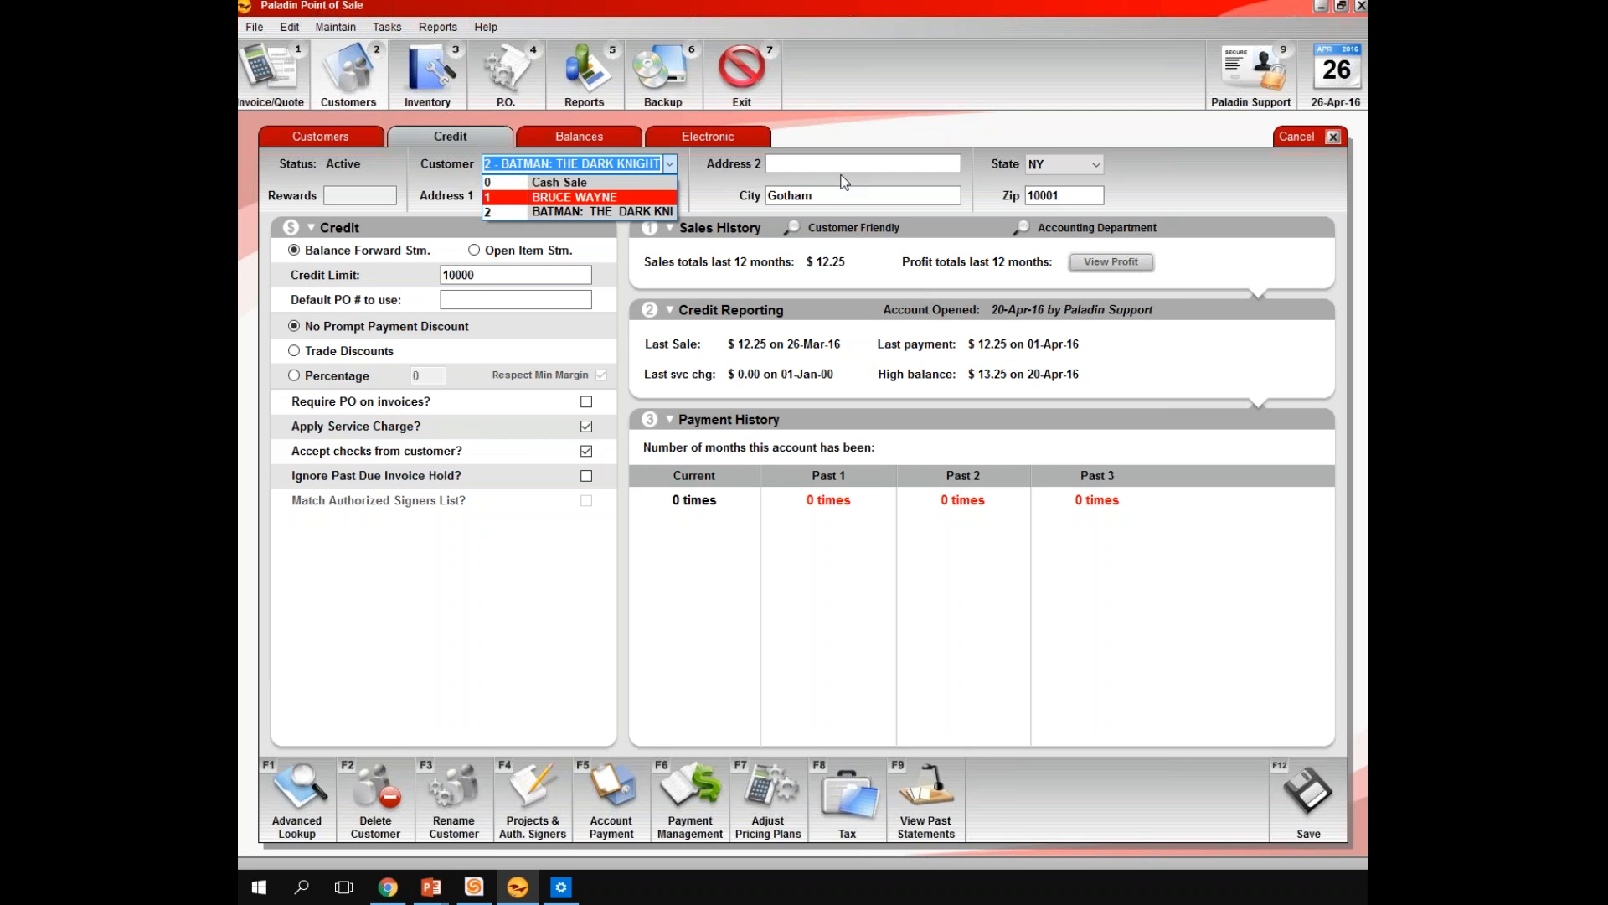
key(Tab)
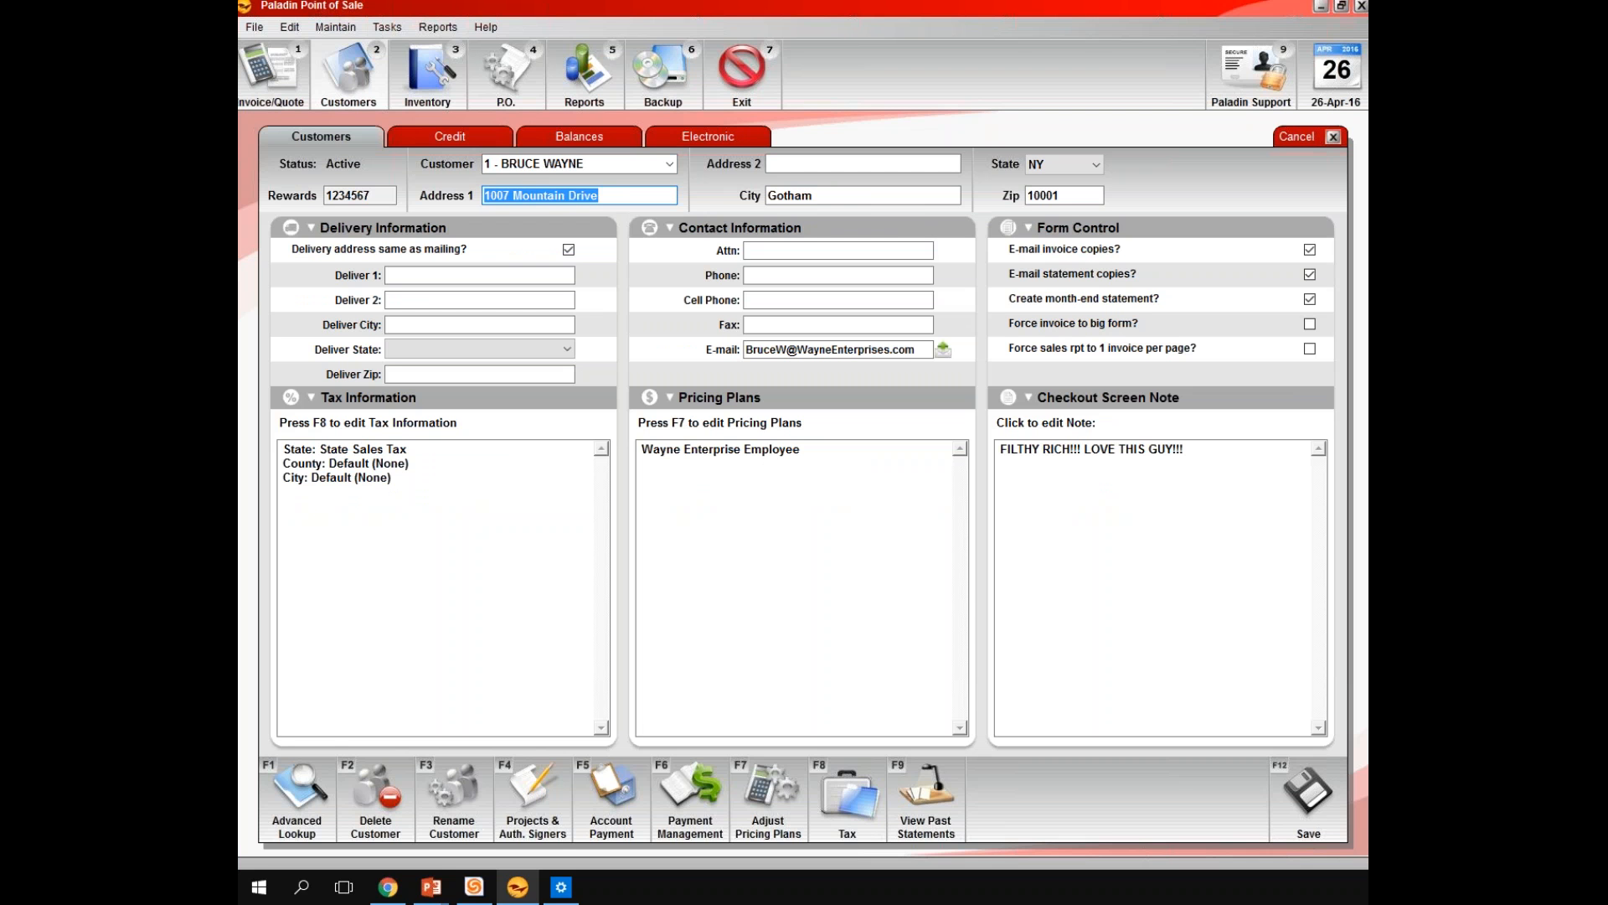
key(ctrl+m)
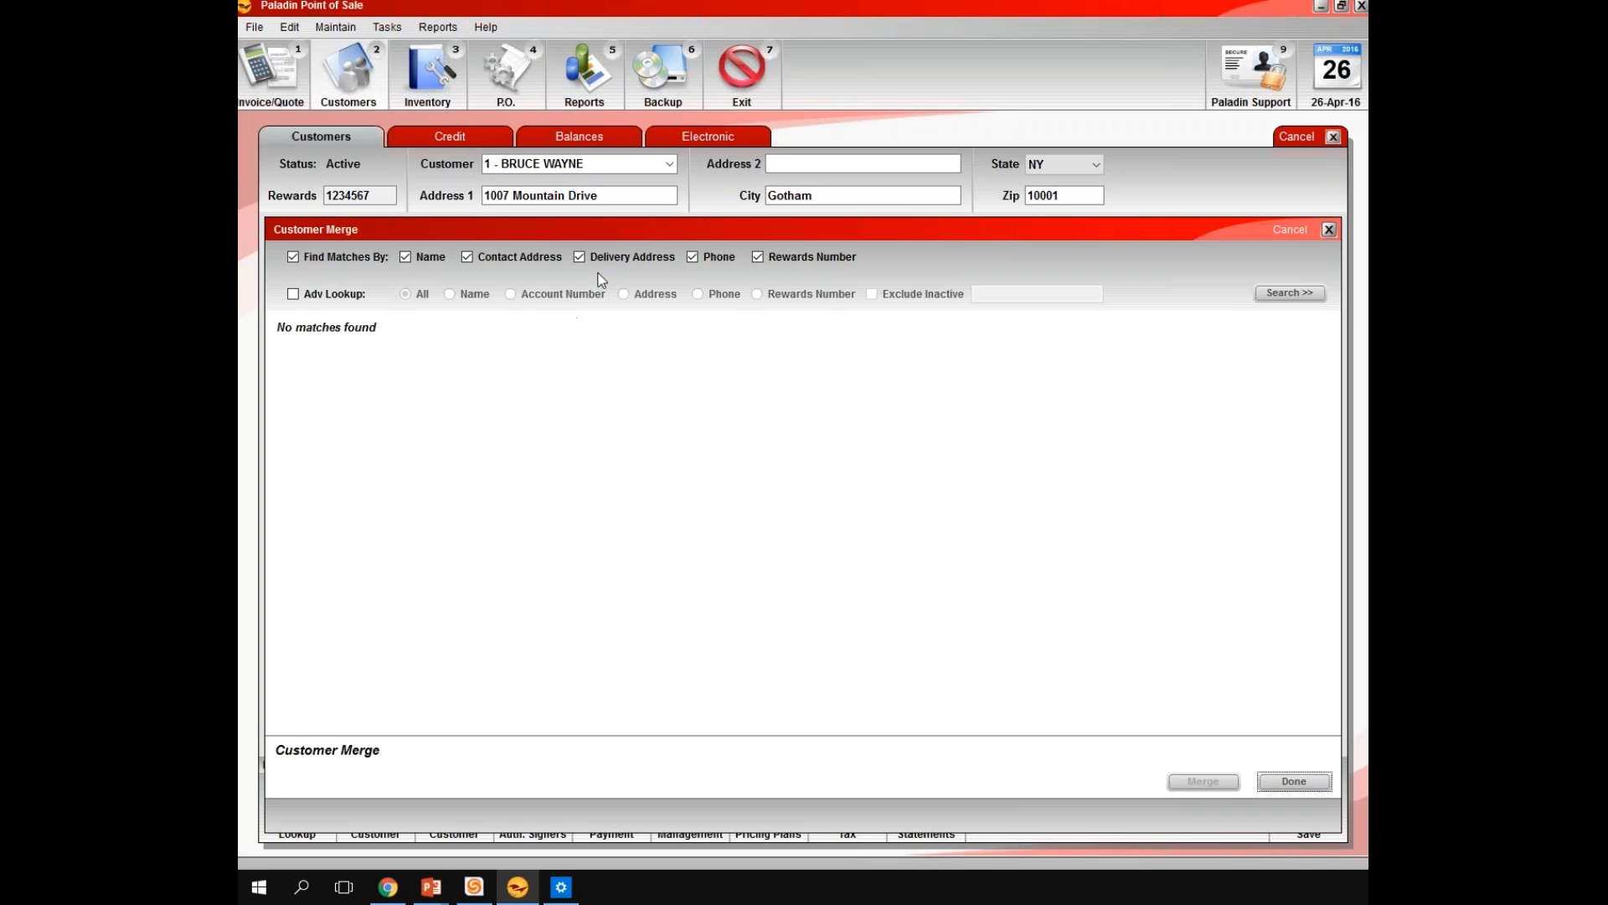
Search for duplicate customers matching by Contact Address only, excluding Name, Delivery Address, Phone and Rewards Number
click(405, 257)
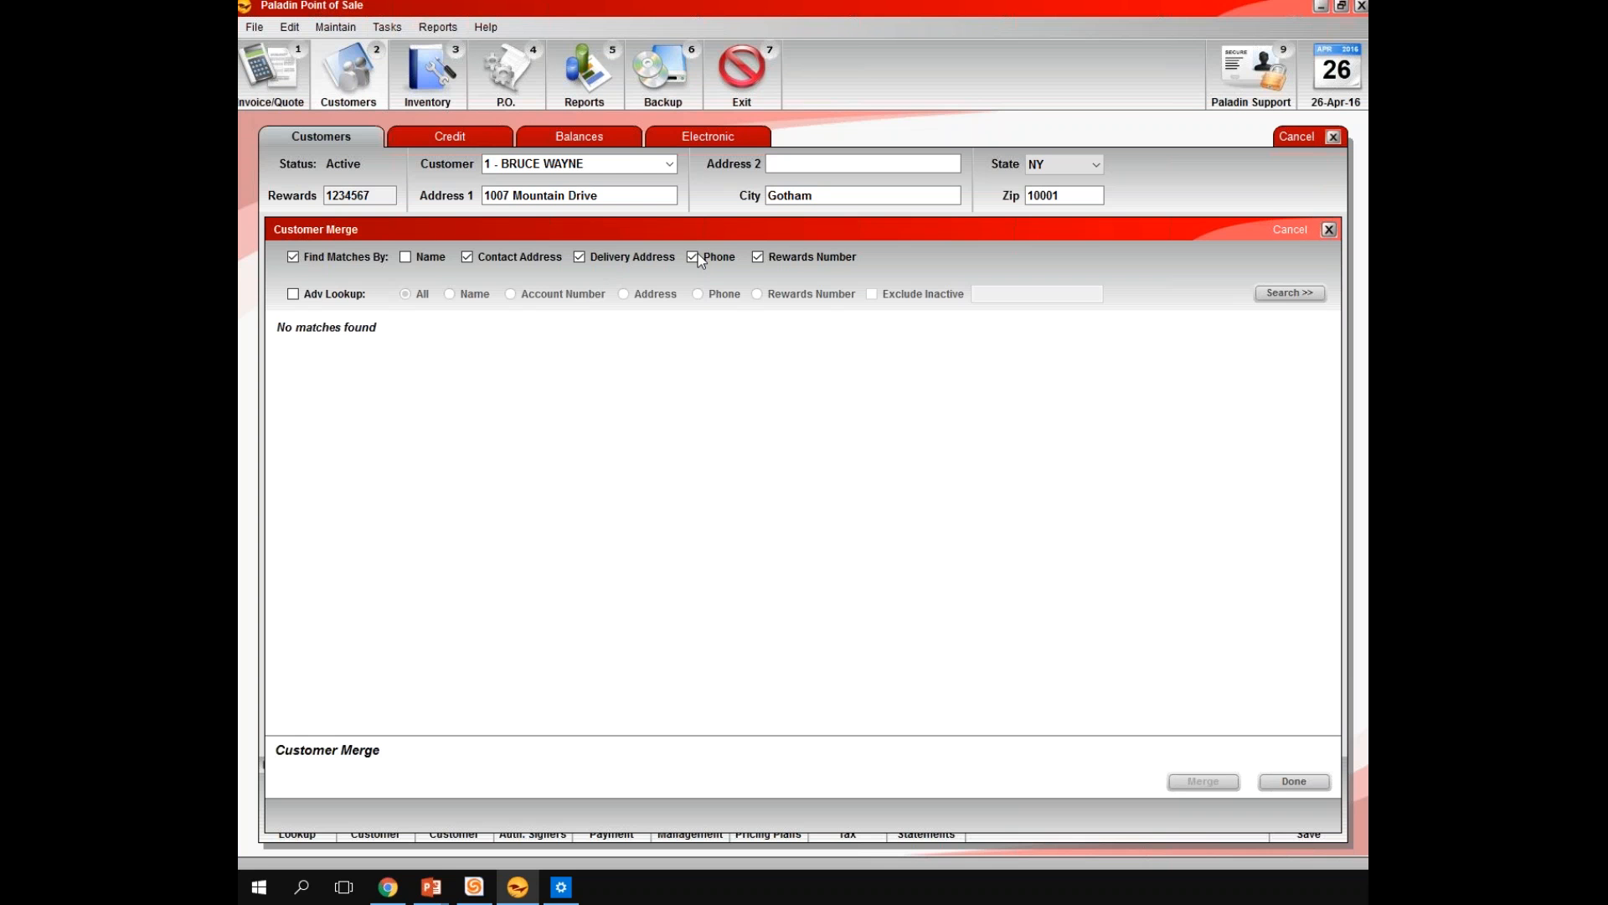
click(798, 260)
click(1290, 293)
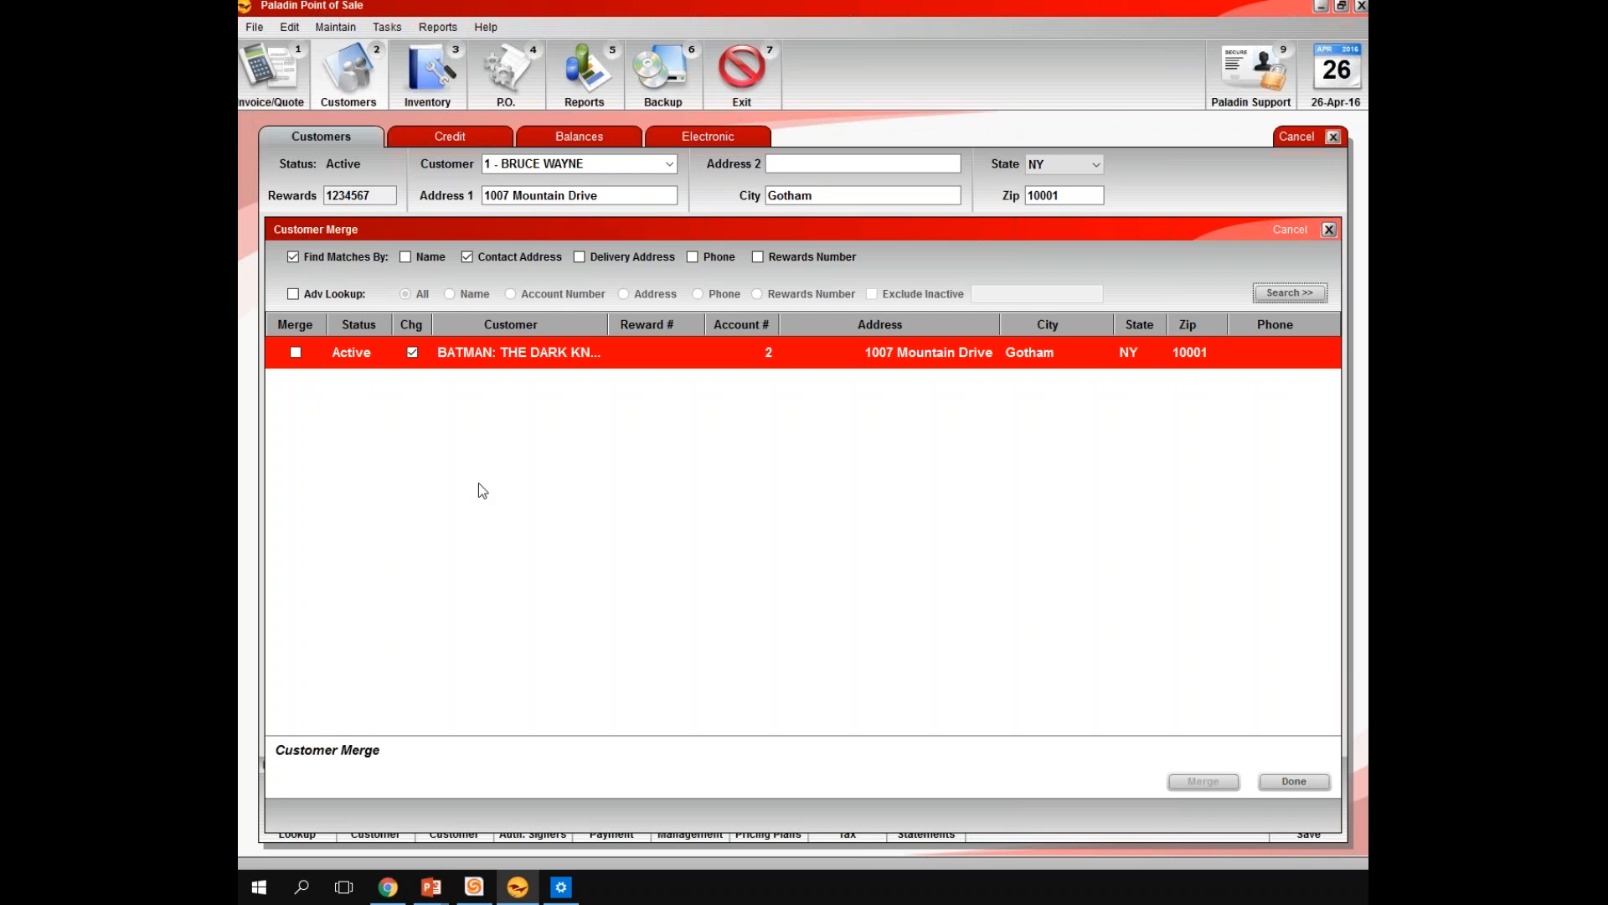
Mark the duplicate customer found at the same address for merging and merge it into the open record
click(296, 352)
click(1189, 781)
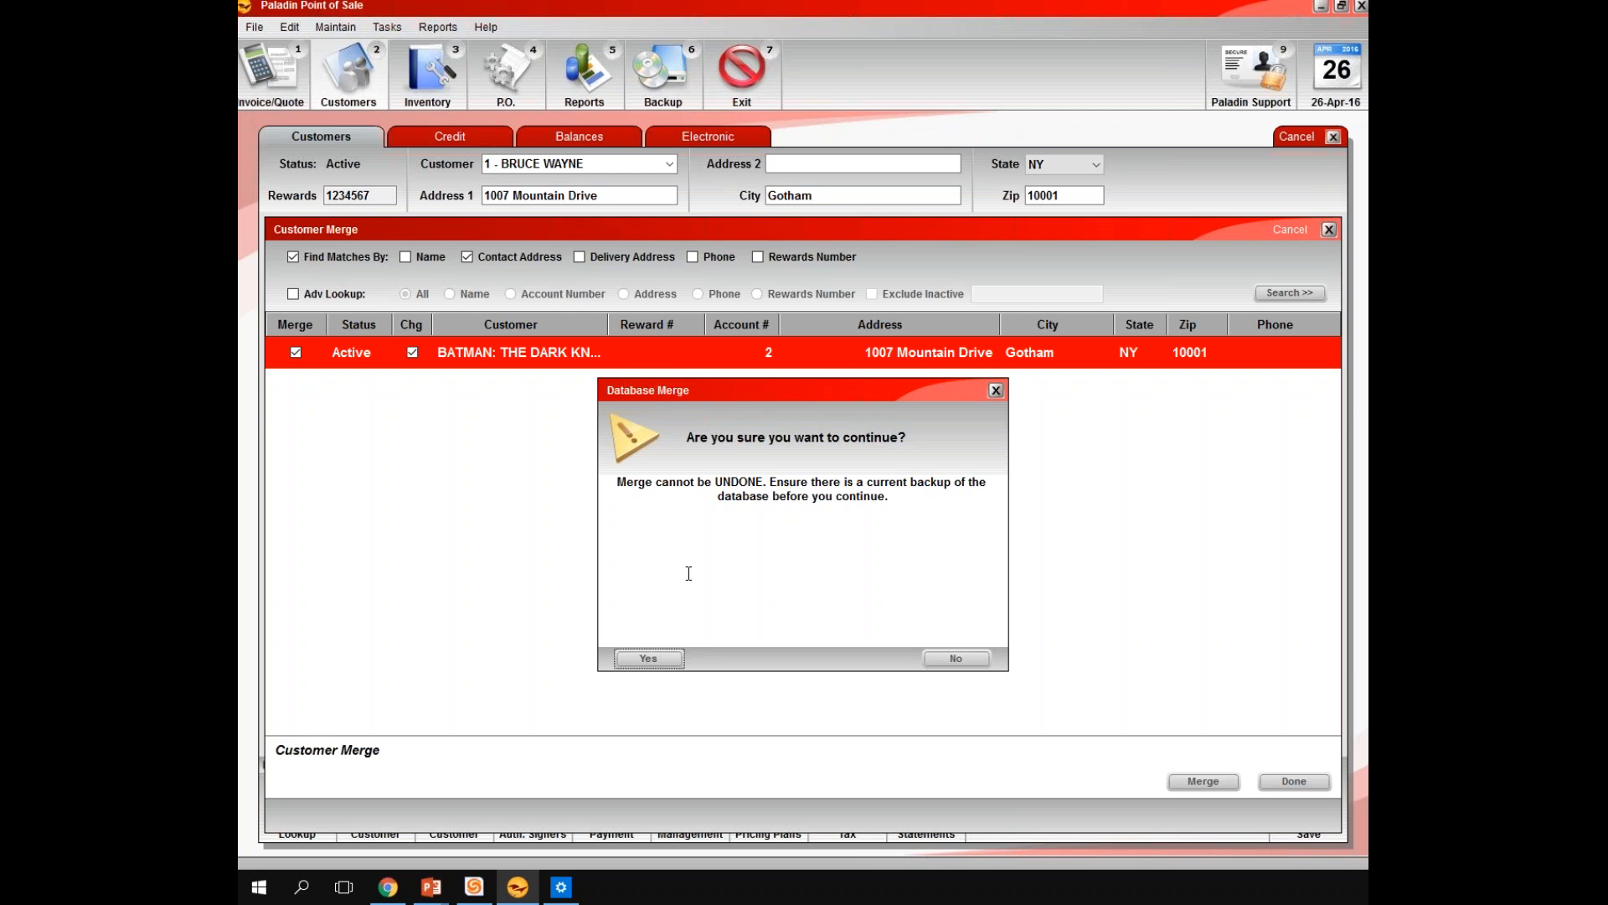
click(649, 658)
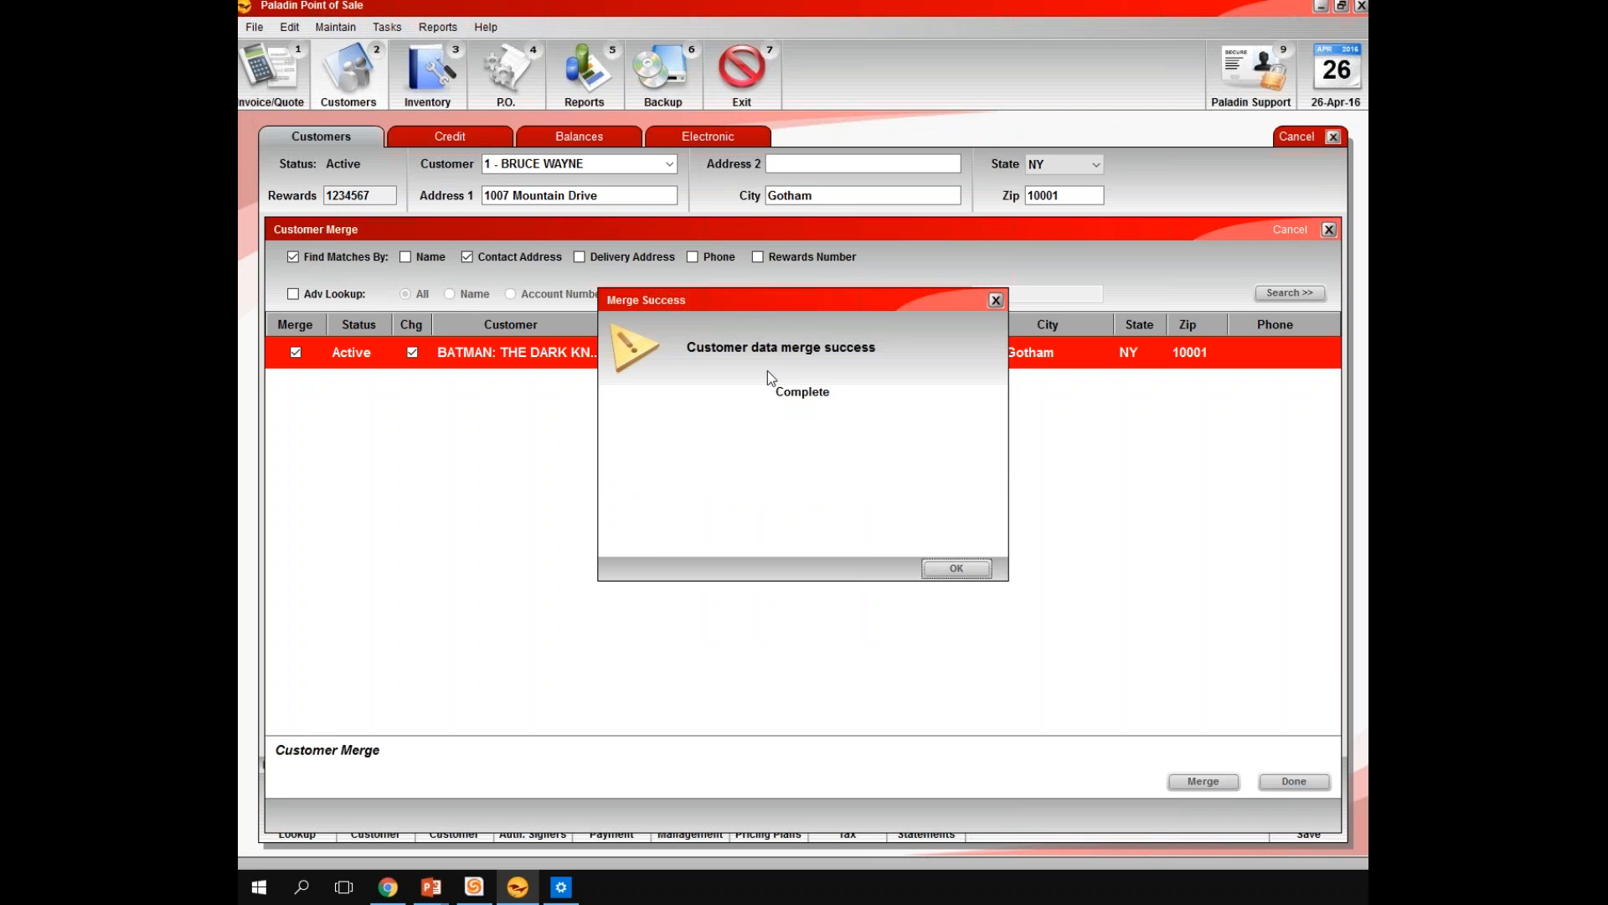
click(942, 571)
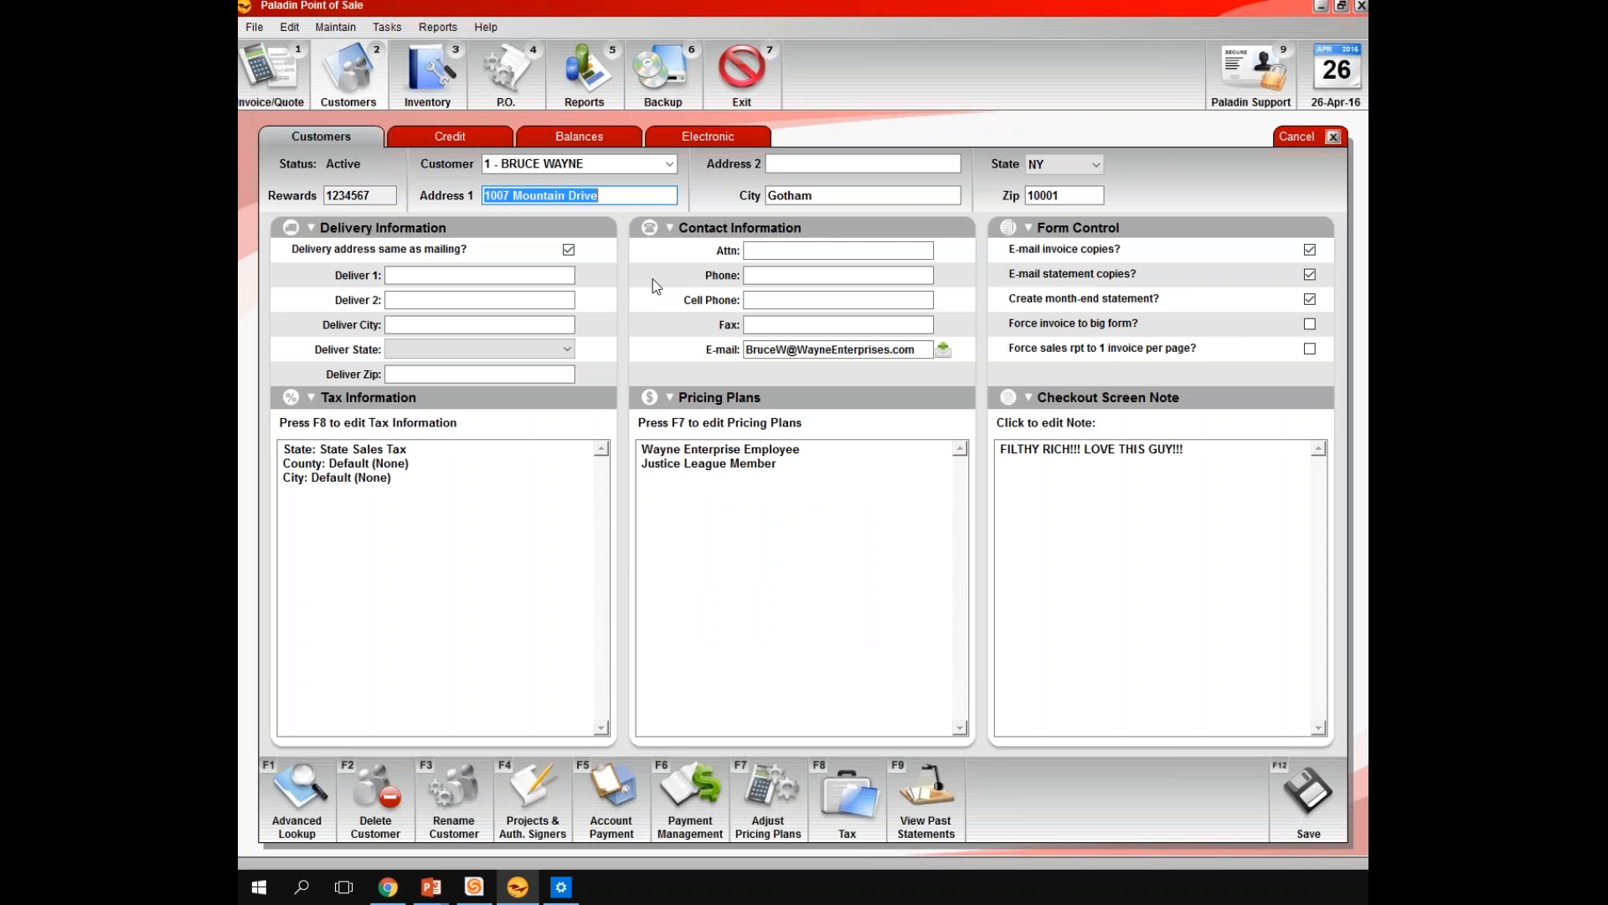
Check the customer list, then review the merged customer's credit details and customer-friendly sales history
click(670, 166)
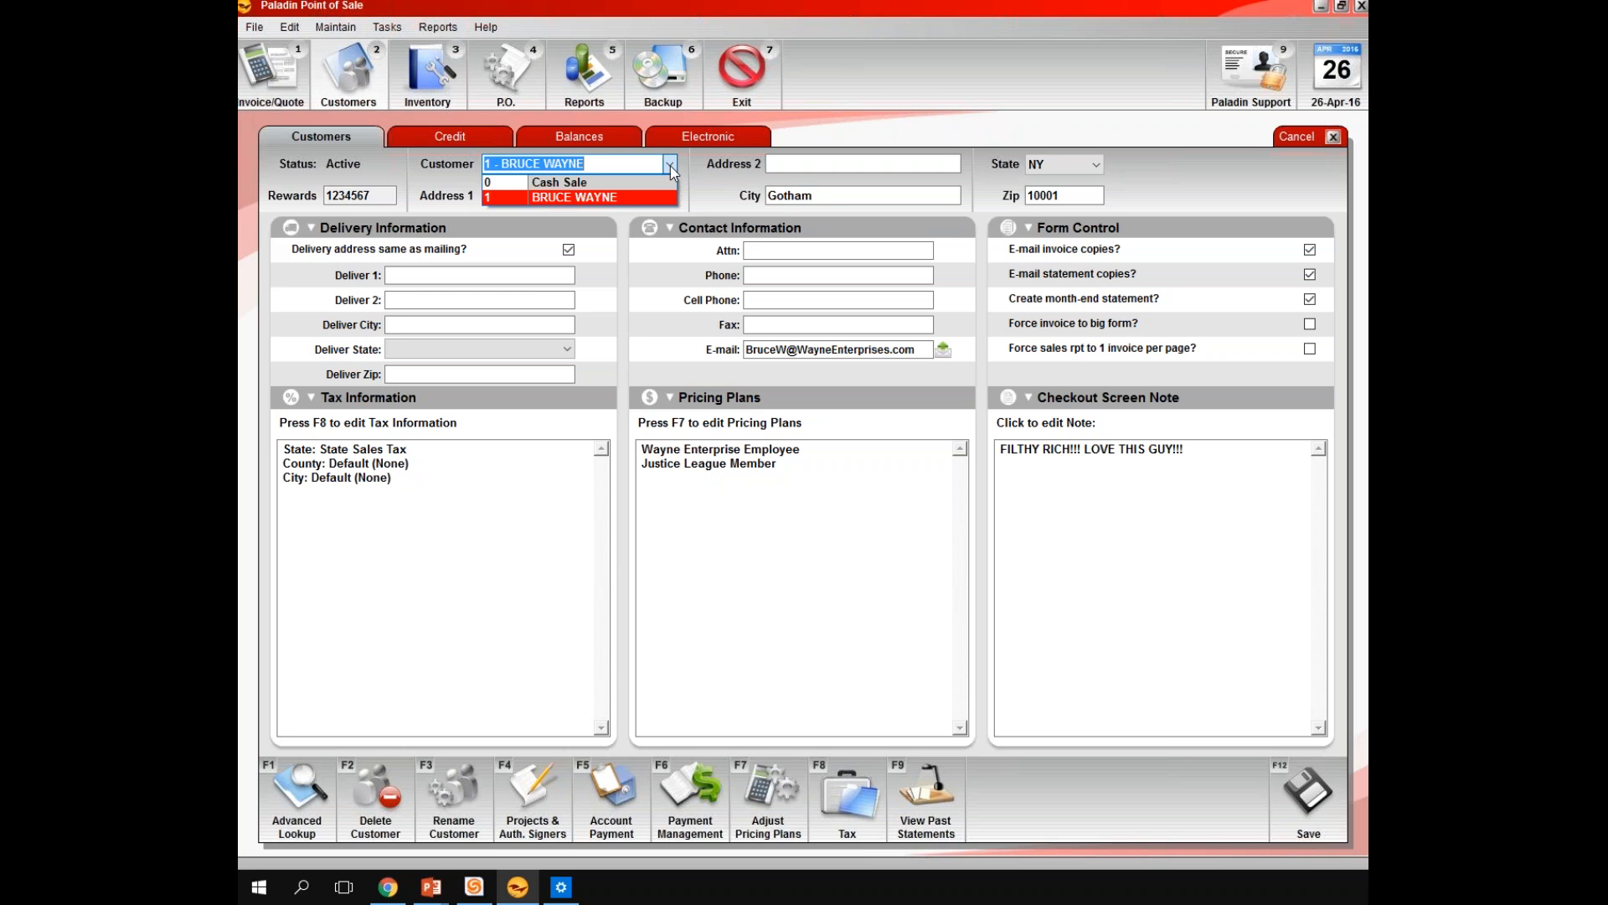
key(Return)
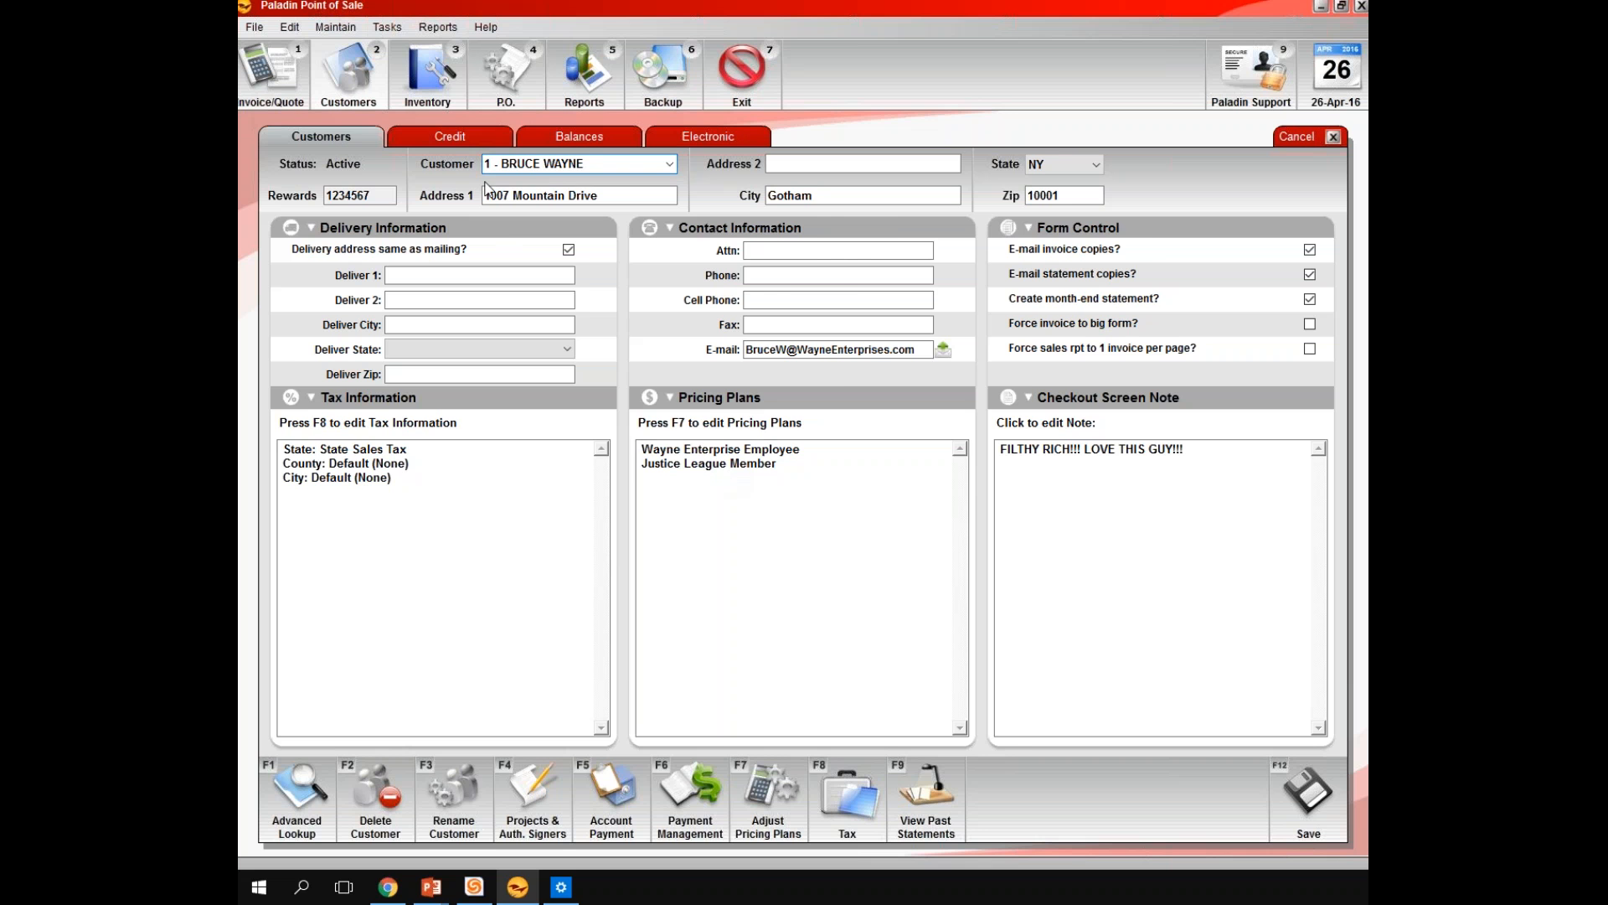
click(451, 137)
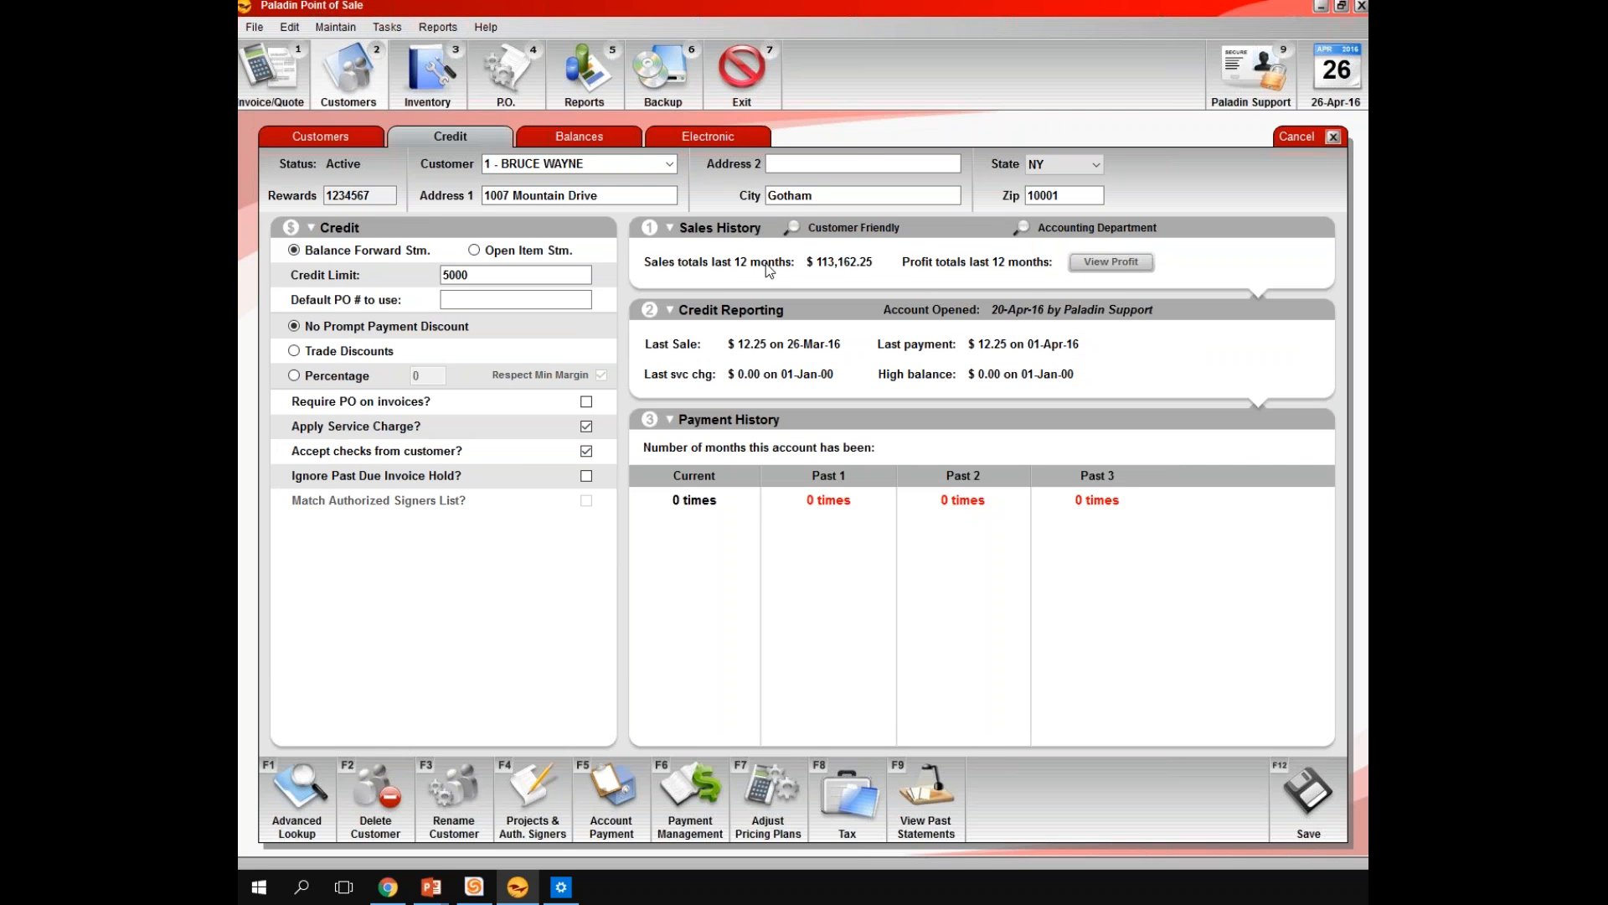
click(792, 228)
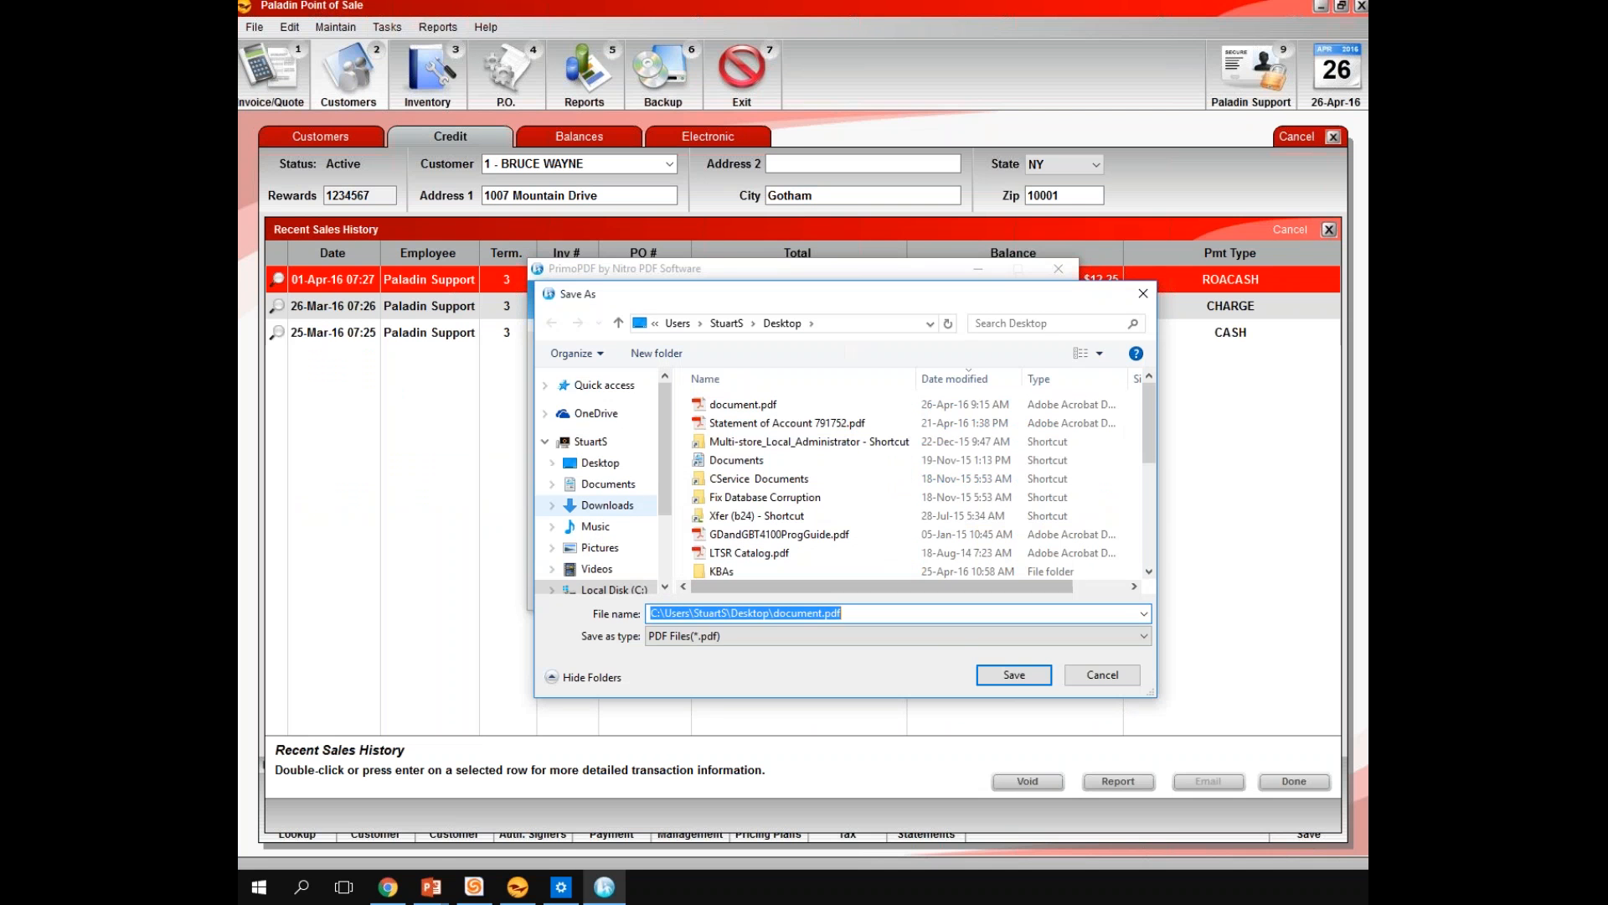
Output the 01-Apr-16 payment's invoice as a PDF, replacing document.pdf on the Desktop
mouse_move(1014, 678)
mouse_down()
mouse_move(837, 645)
mouse_move(599, 548)
mouse_up()
click(591, 469)
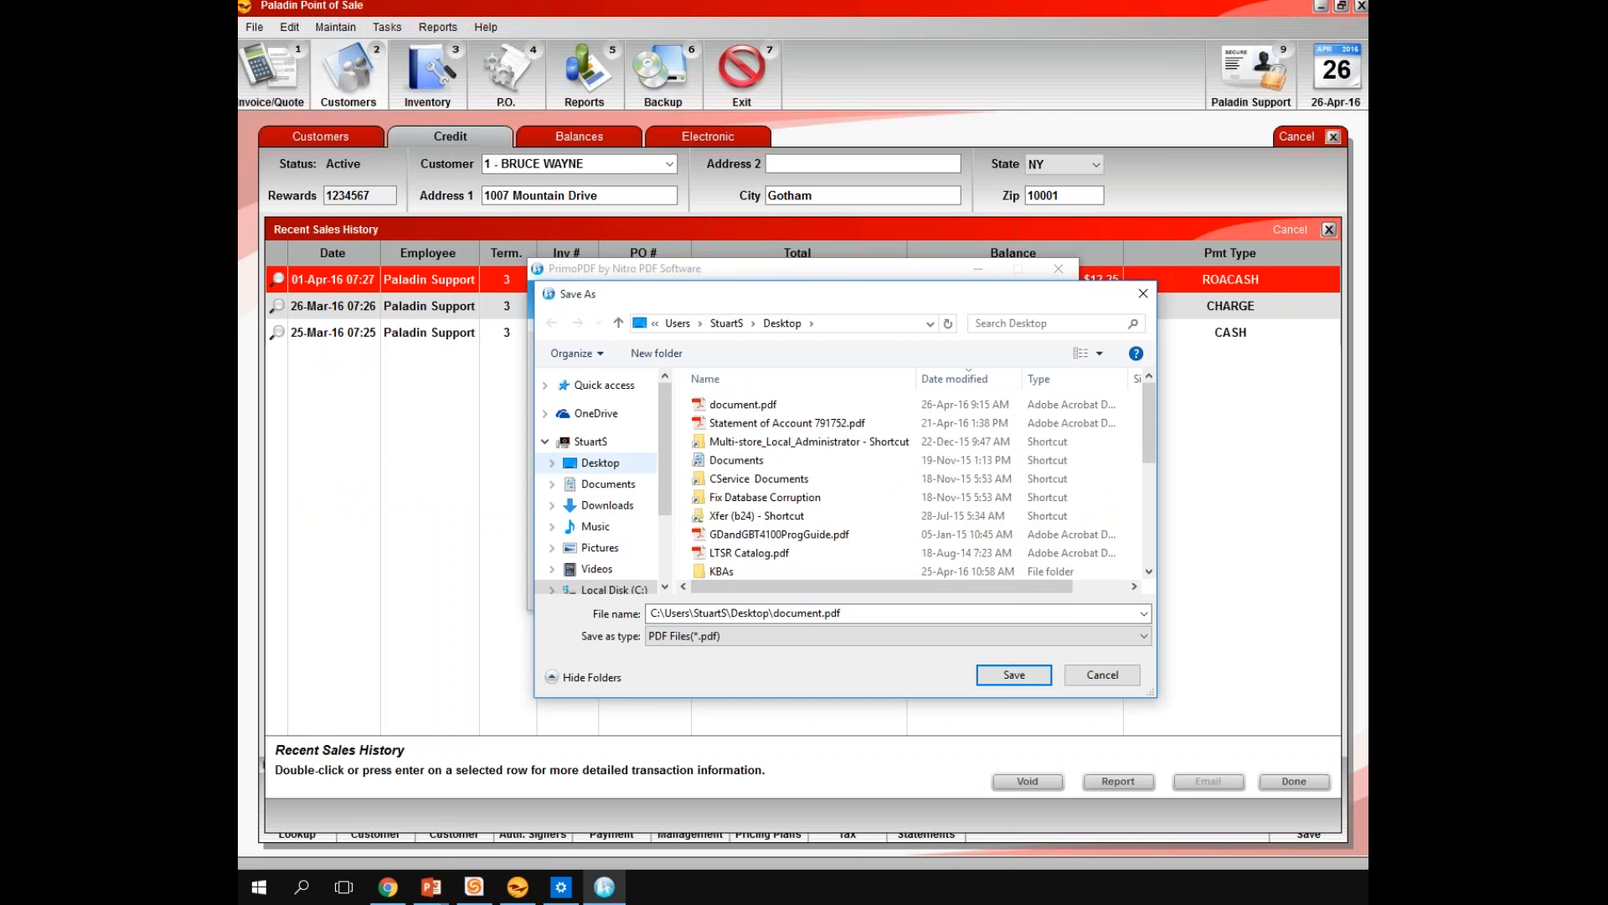
click(1013, 675)
click(815, 472)
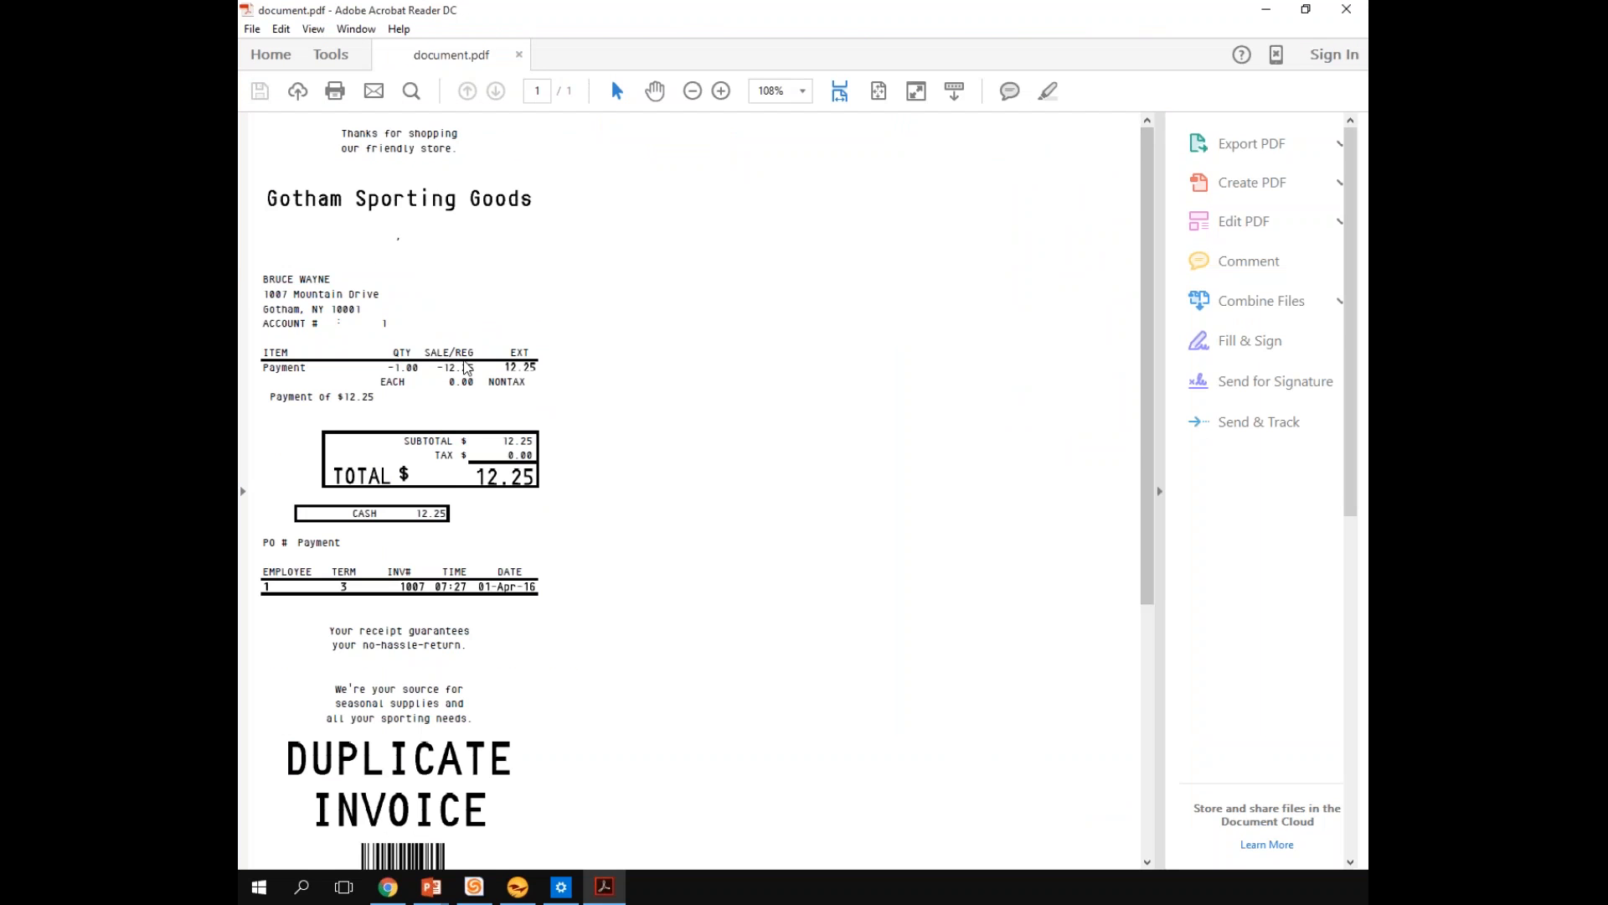
Inspect the customer name and address on the payment invoice PDF, then close the document
triple_click(281, 321)
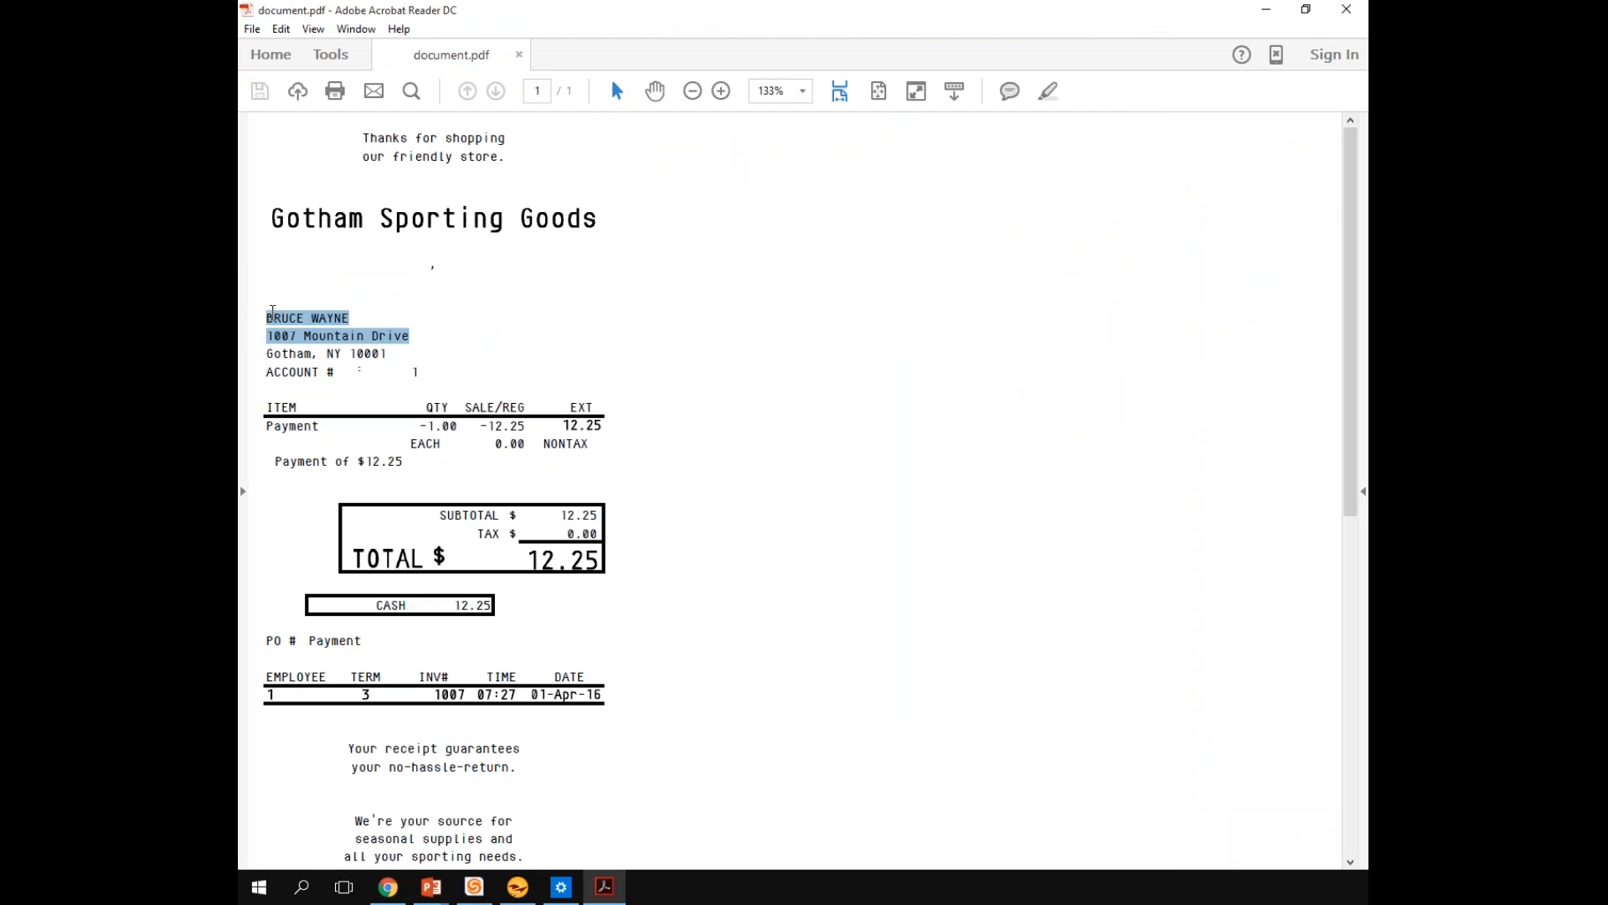
drag(267, 318, 371, 336)
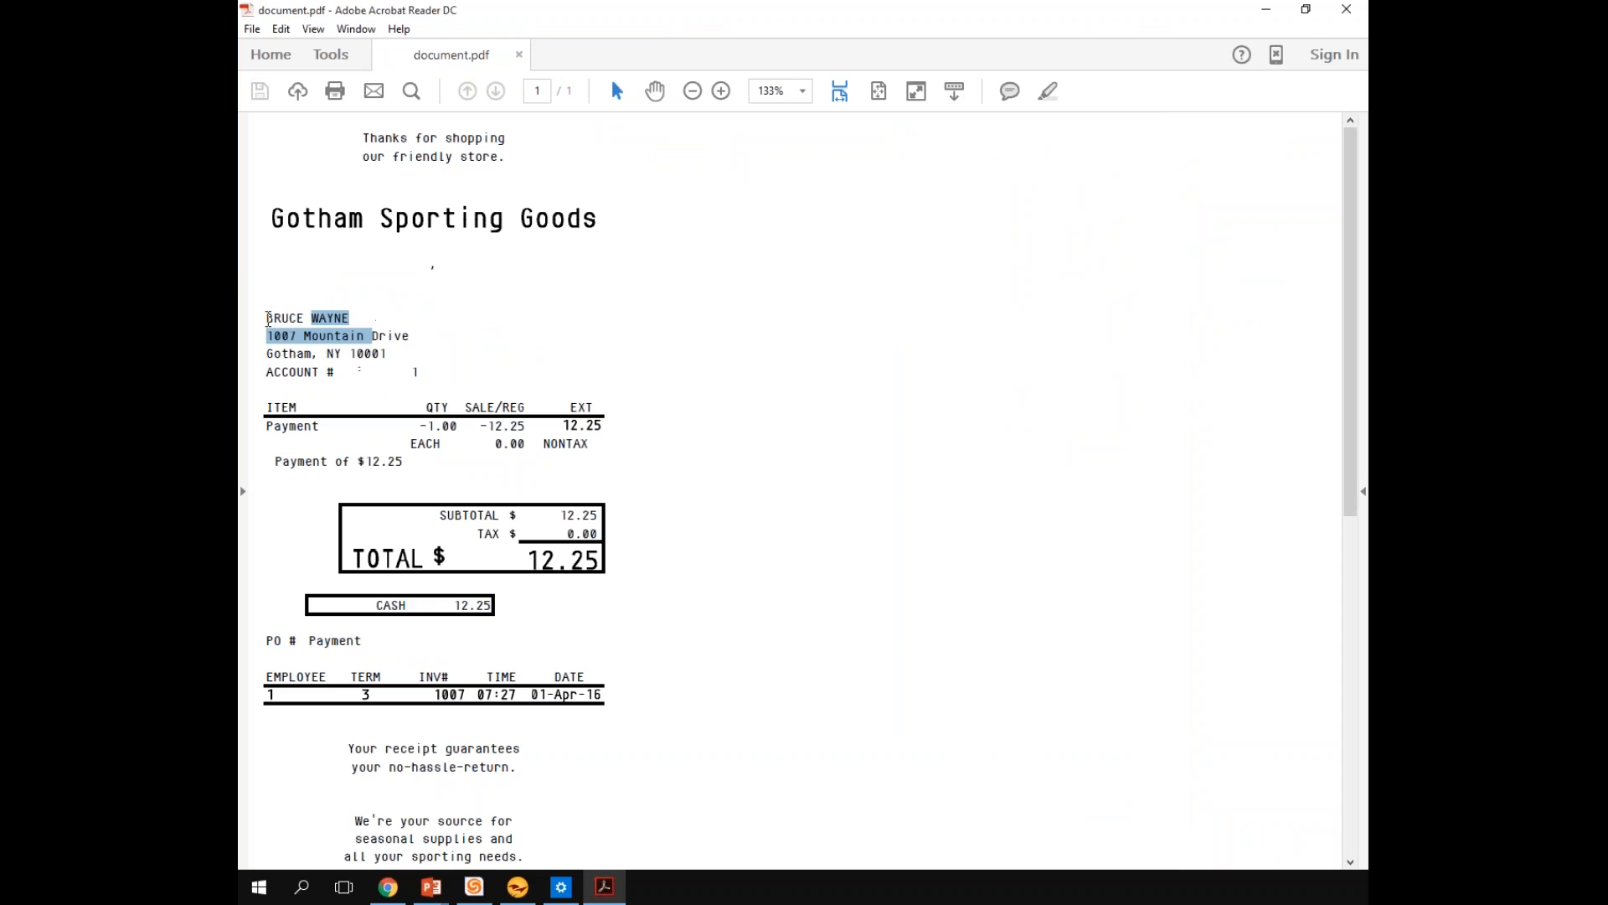
click(388, 322)
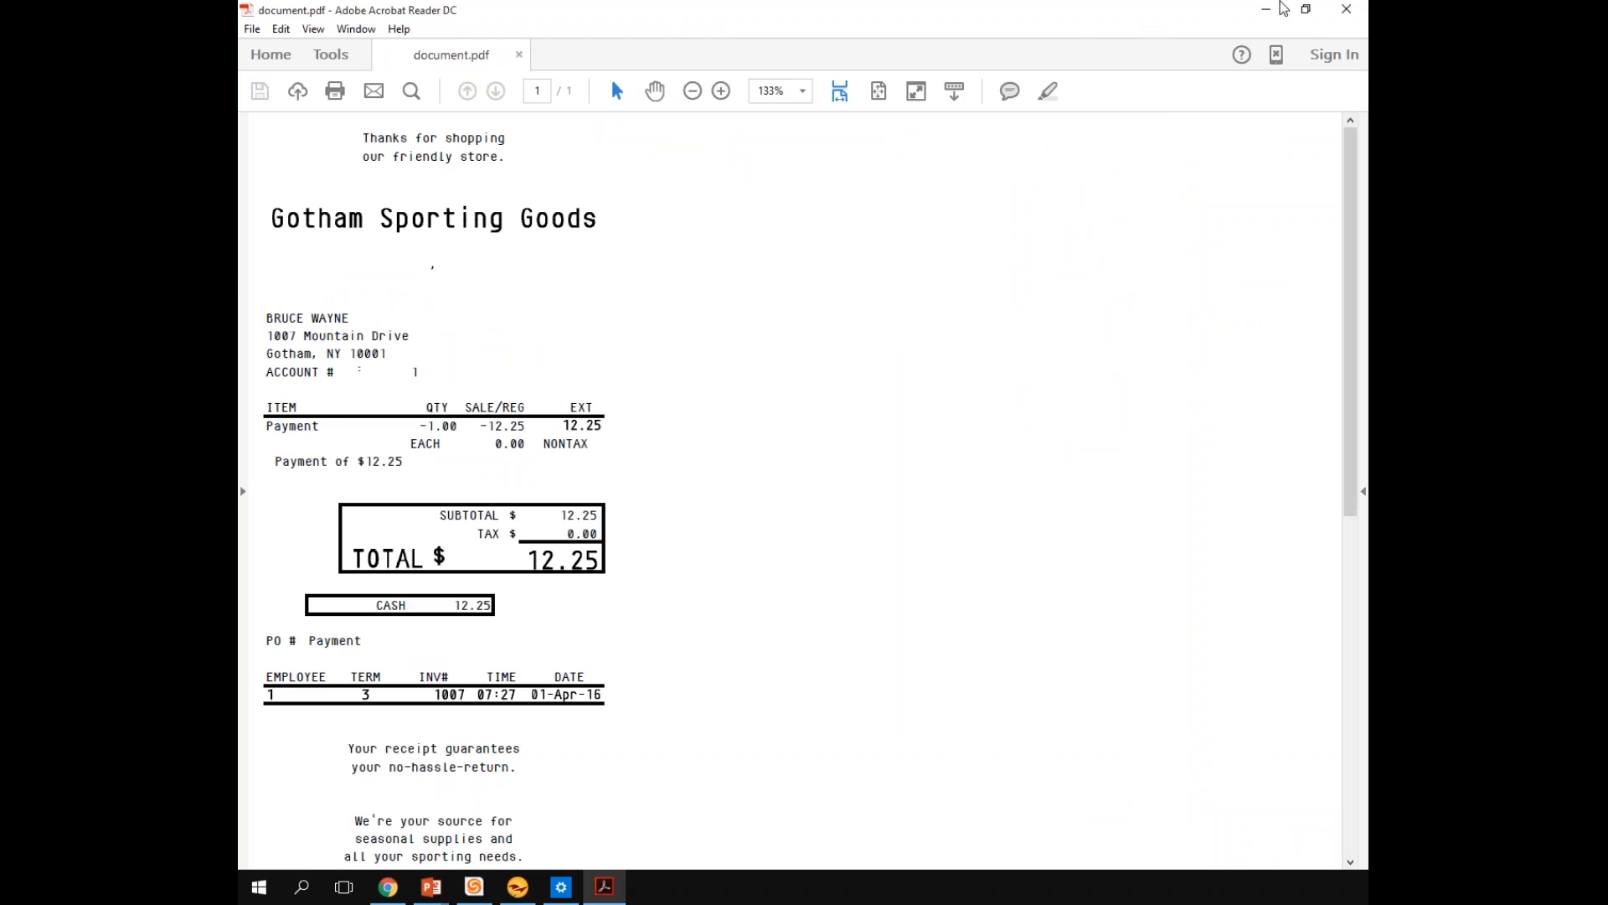
click(1346, 9)
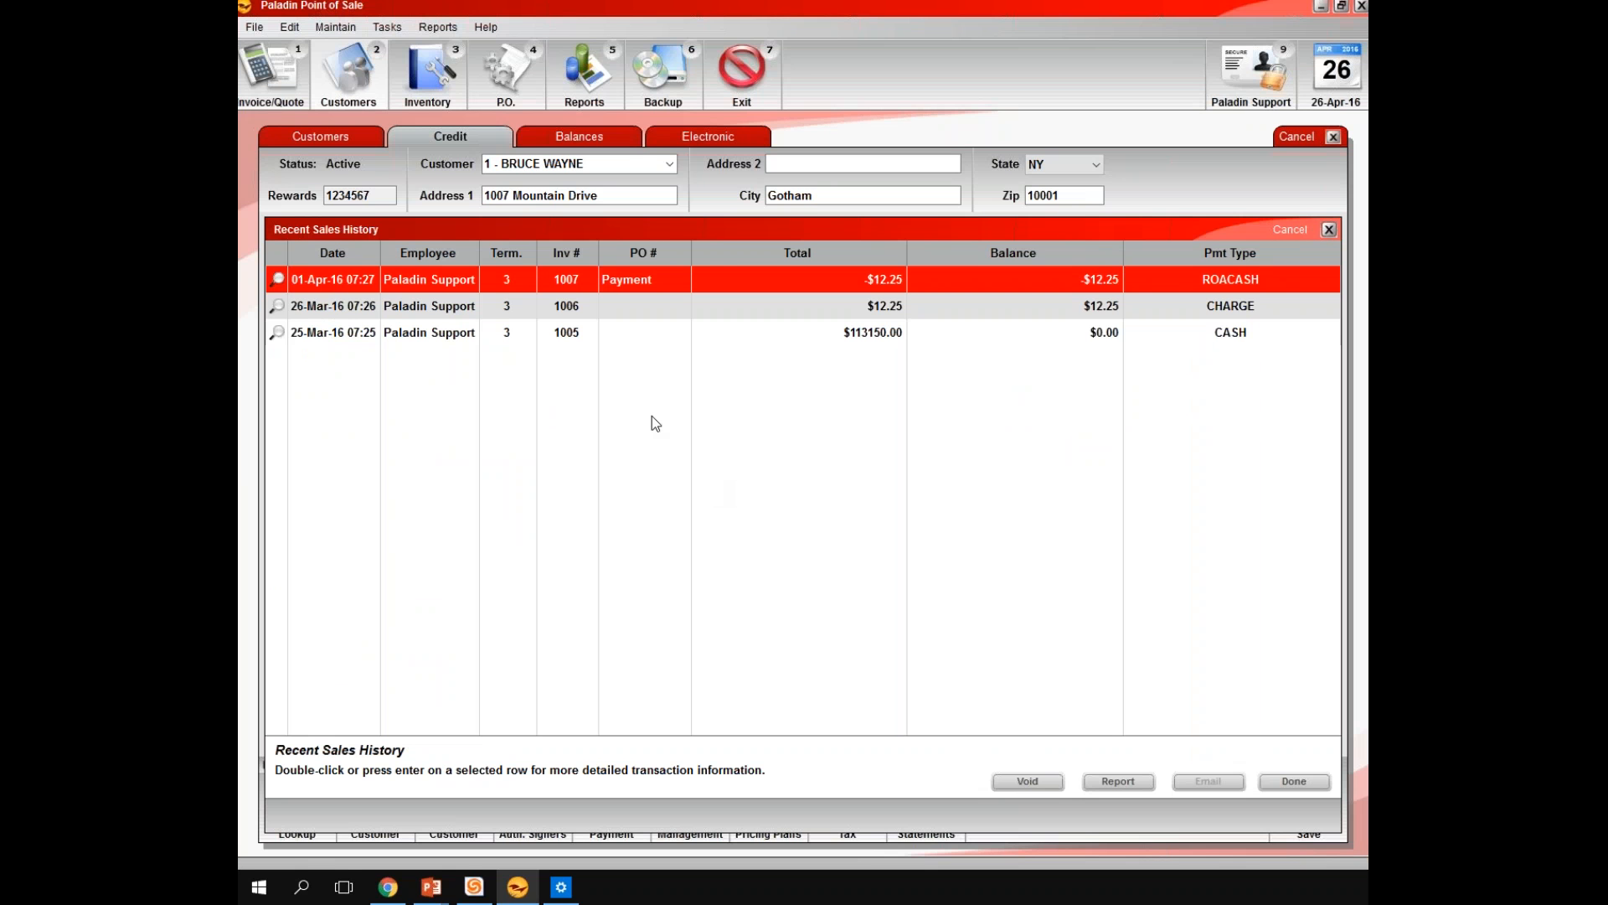
Close the sales history and the customer record, and switch back to the PowerPoint presentation
click(1328, 230)
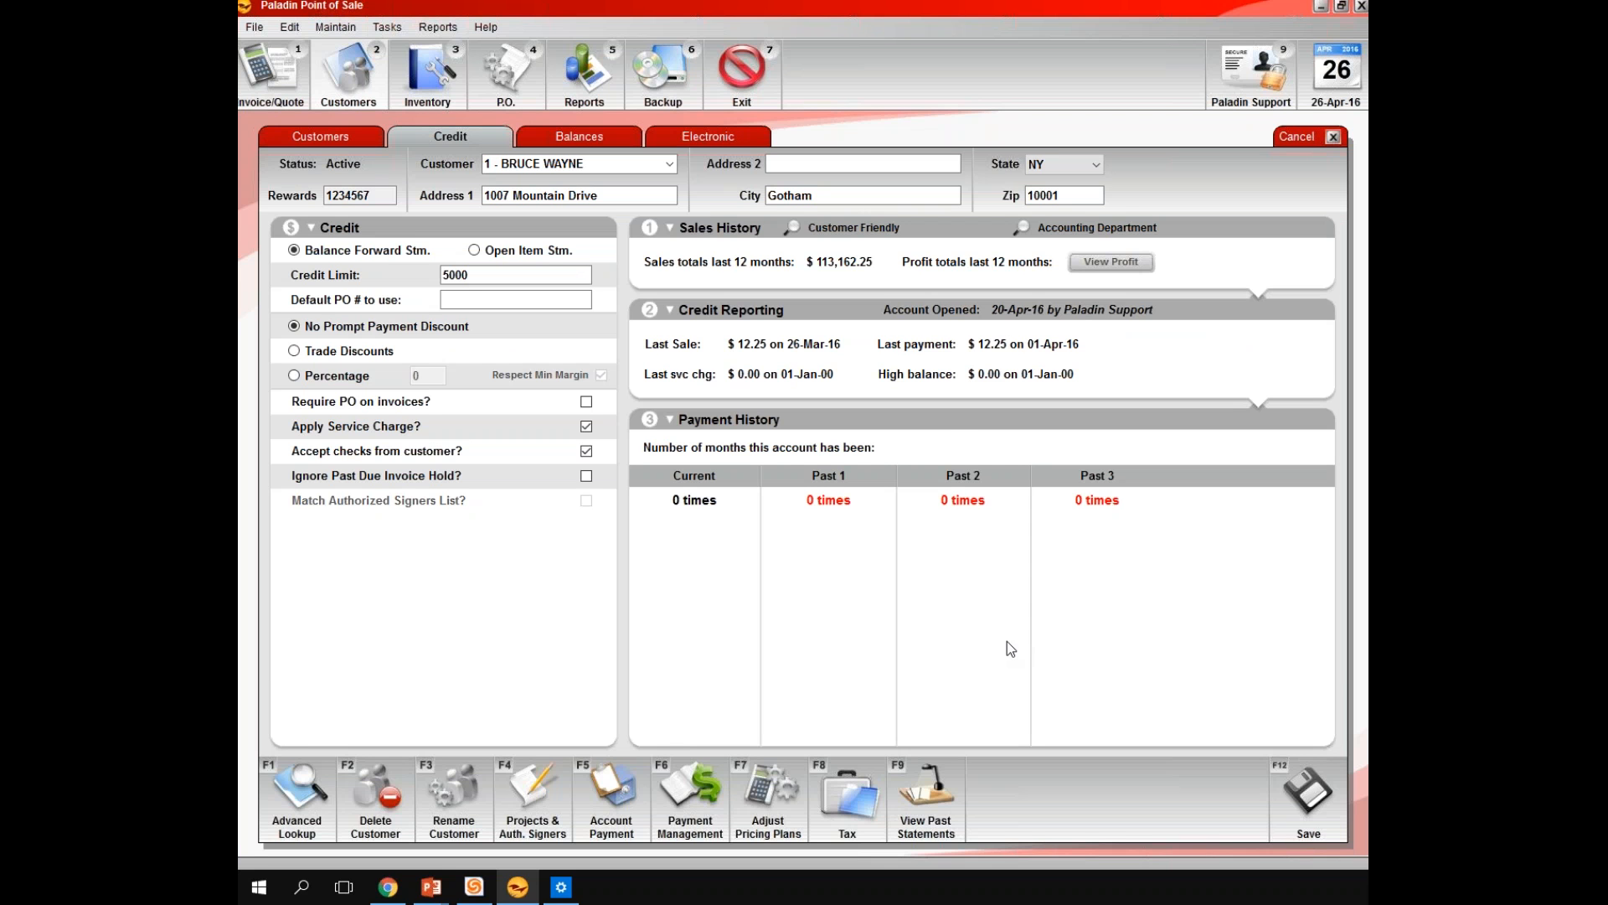
click(1335, 139)
click(430, 886)
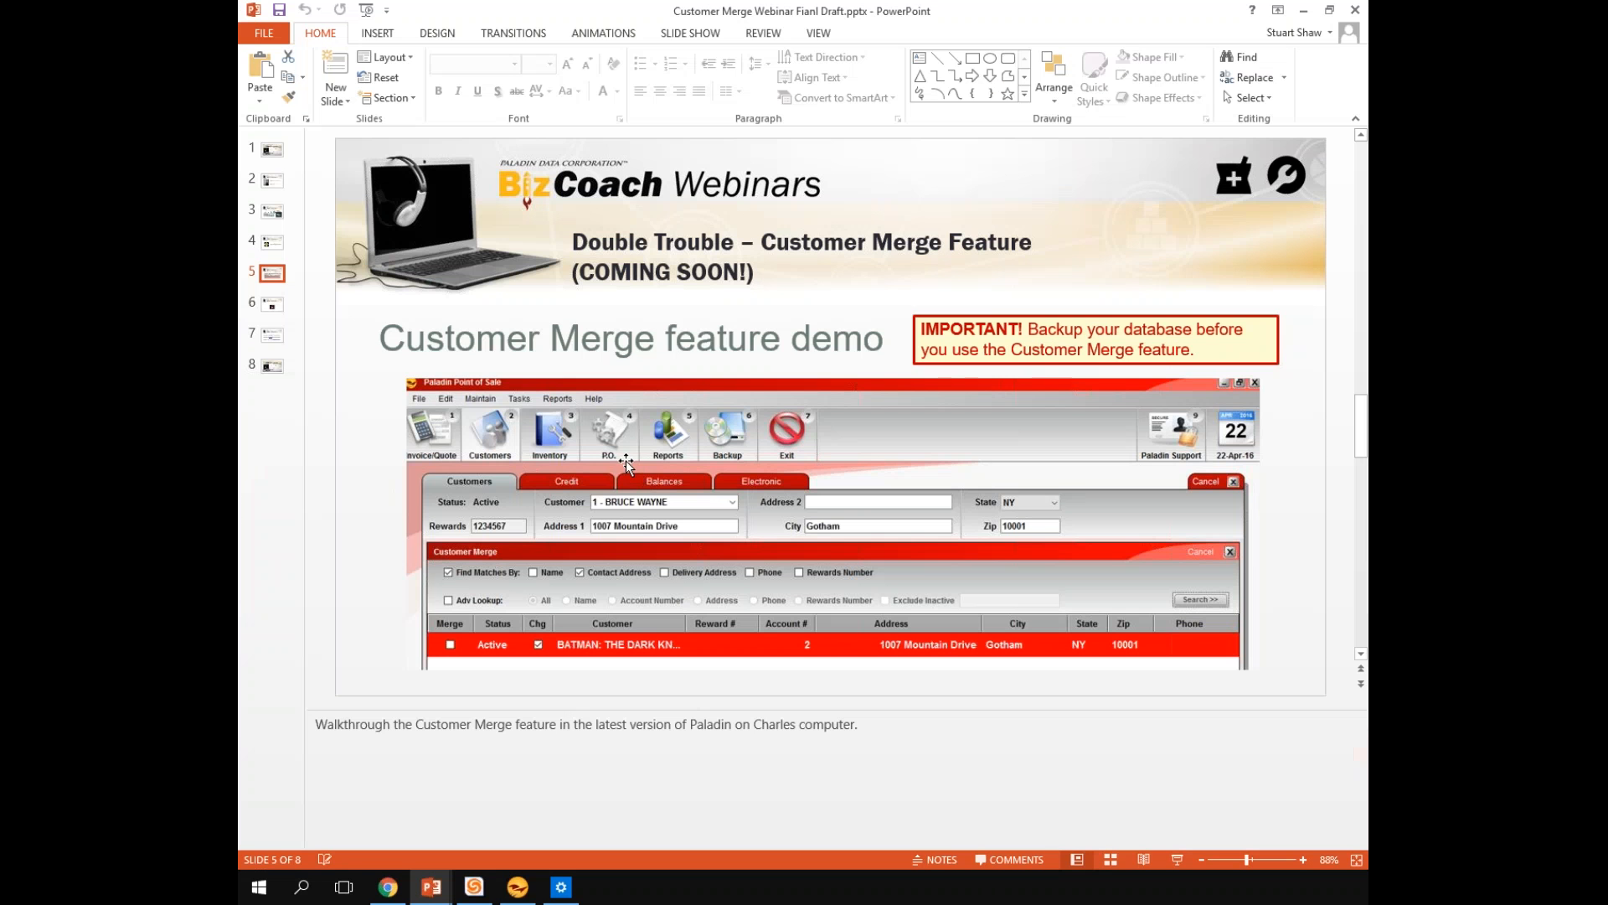